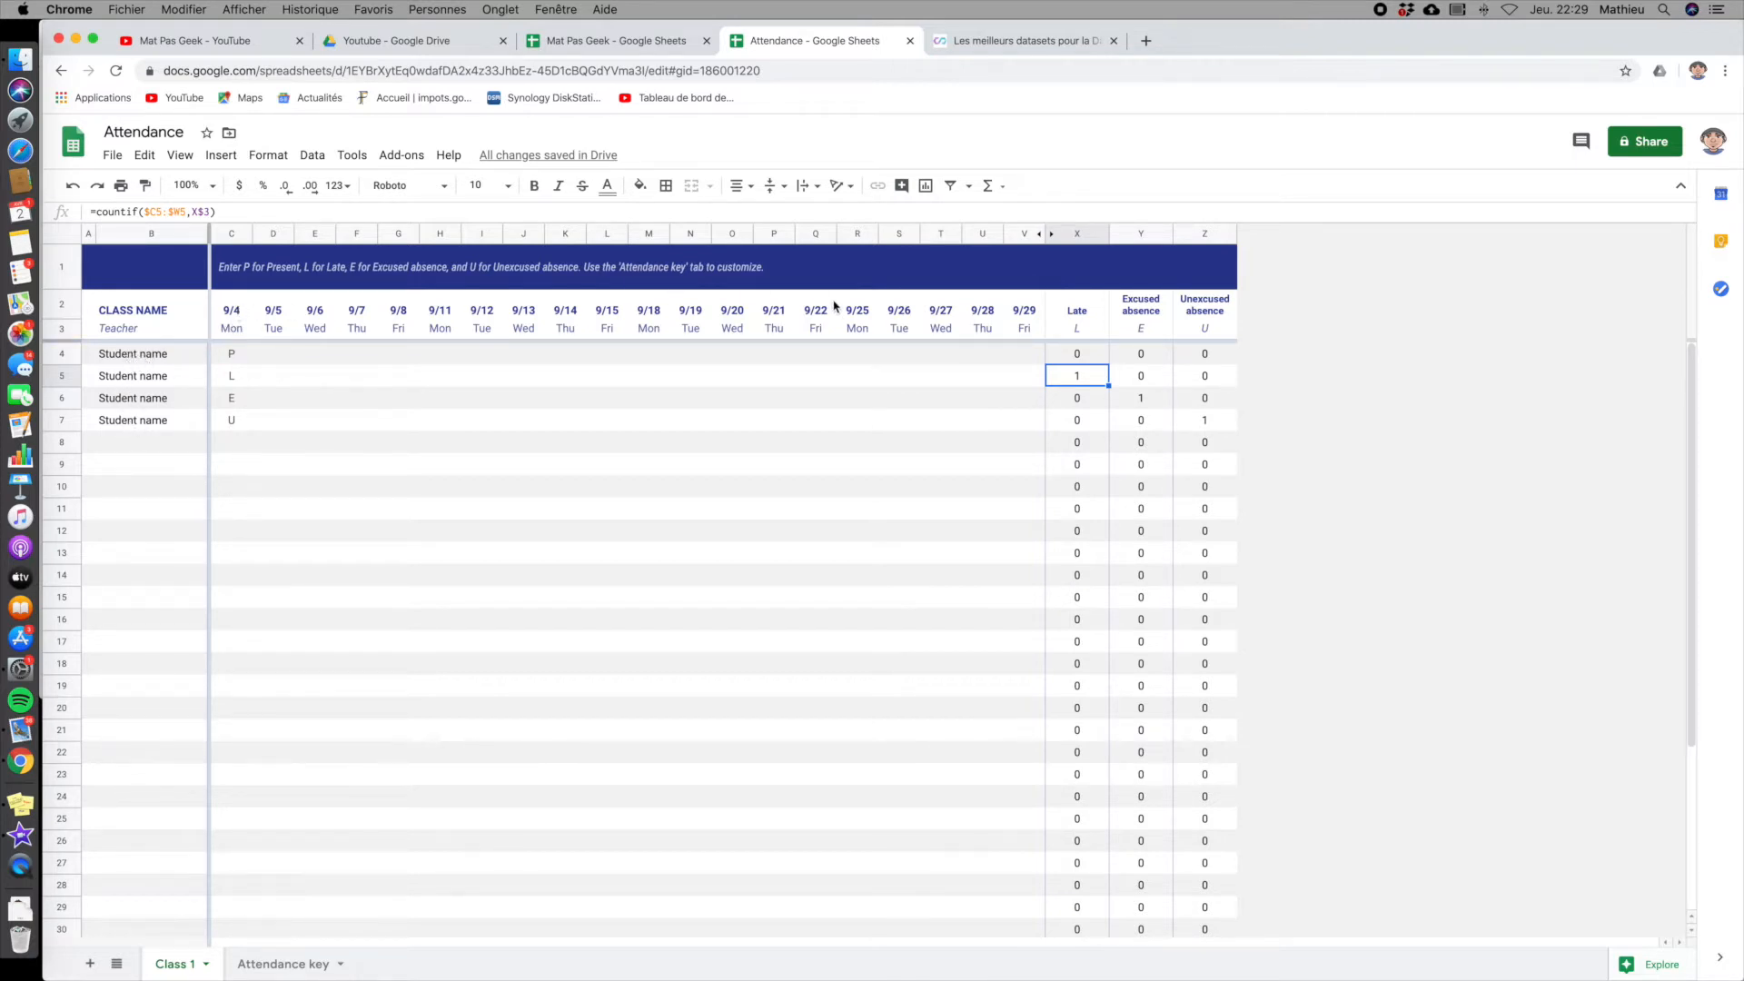
- Inspect the weekday cell under the first date and its custom date format options, leaving the format as it is
left_click(237, 316)
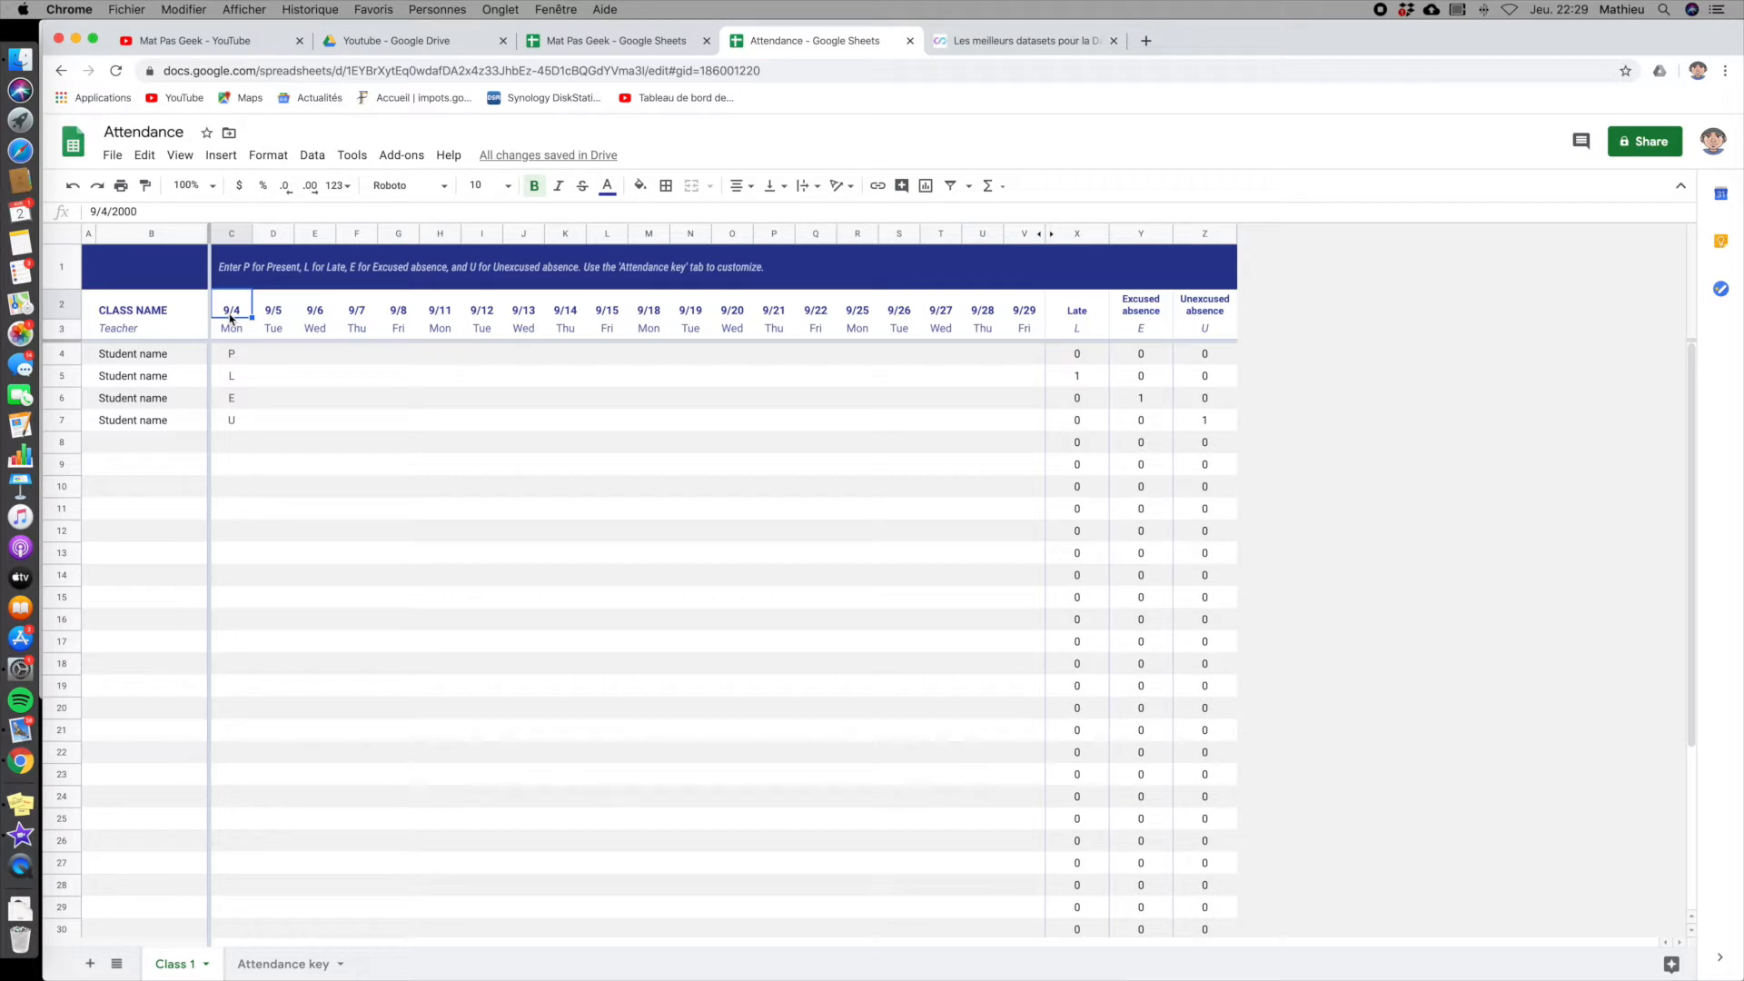
left_click(226, 329)
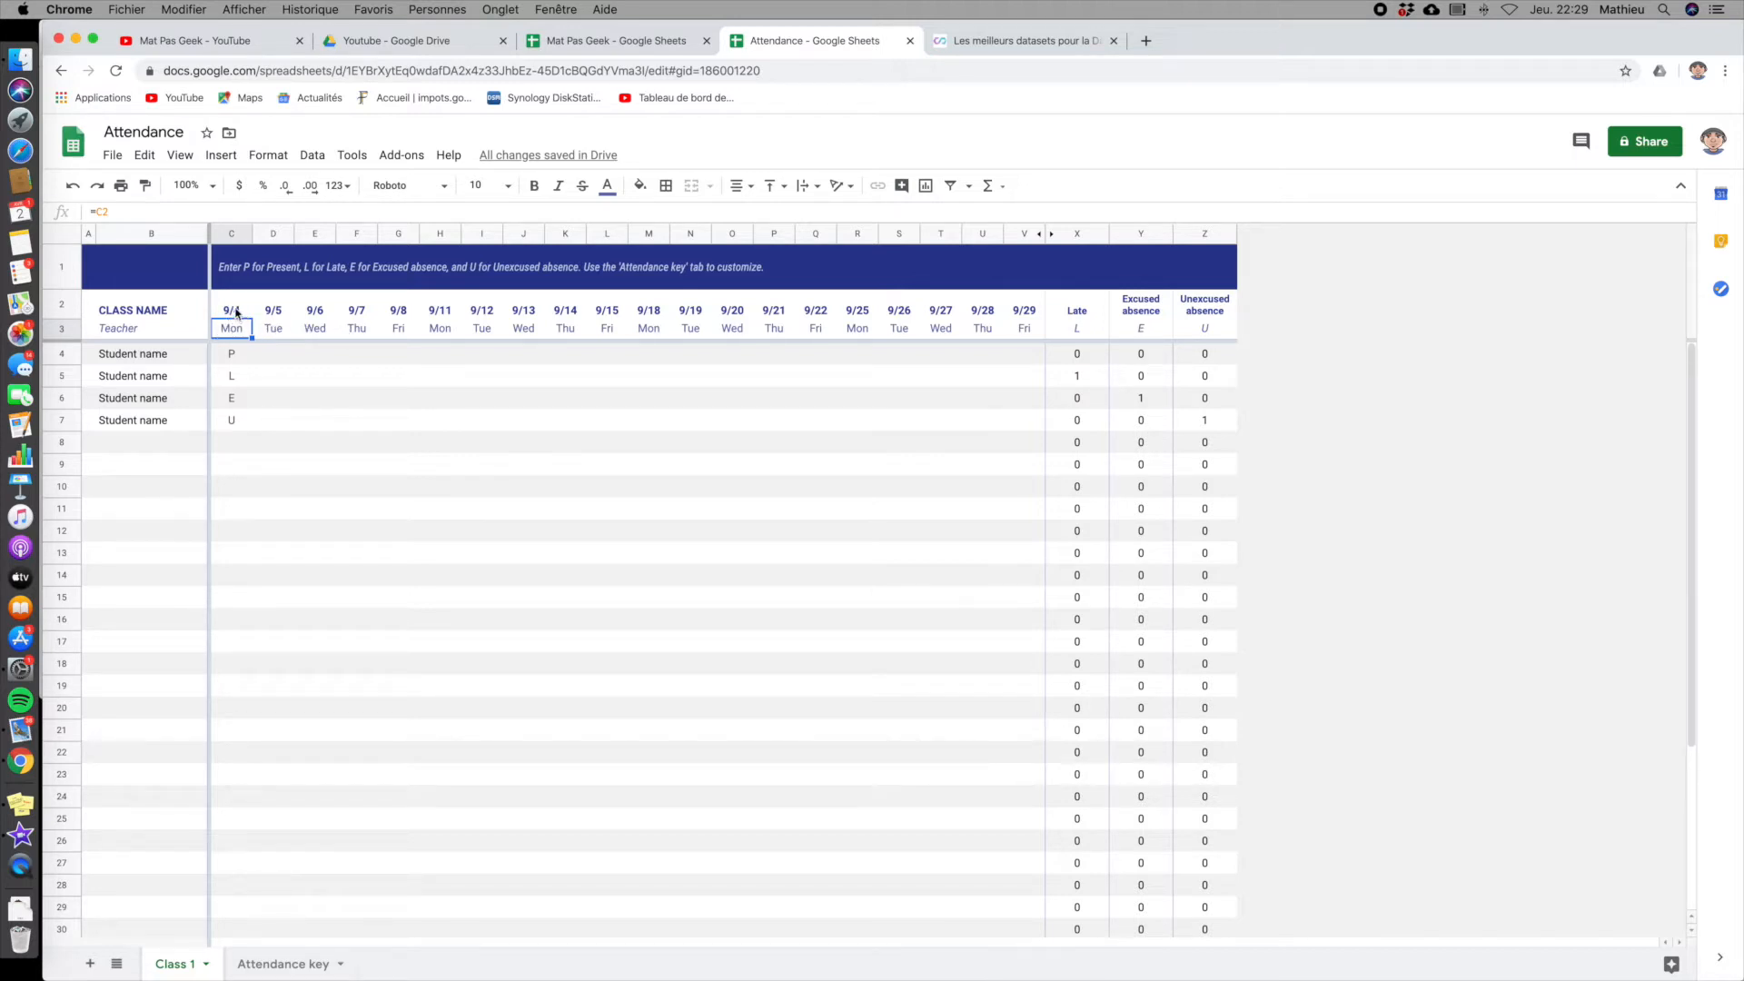
left_click(269, 156)
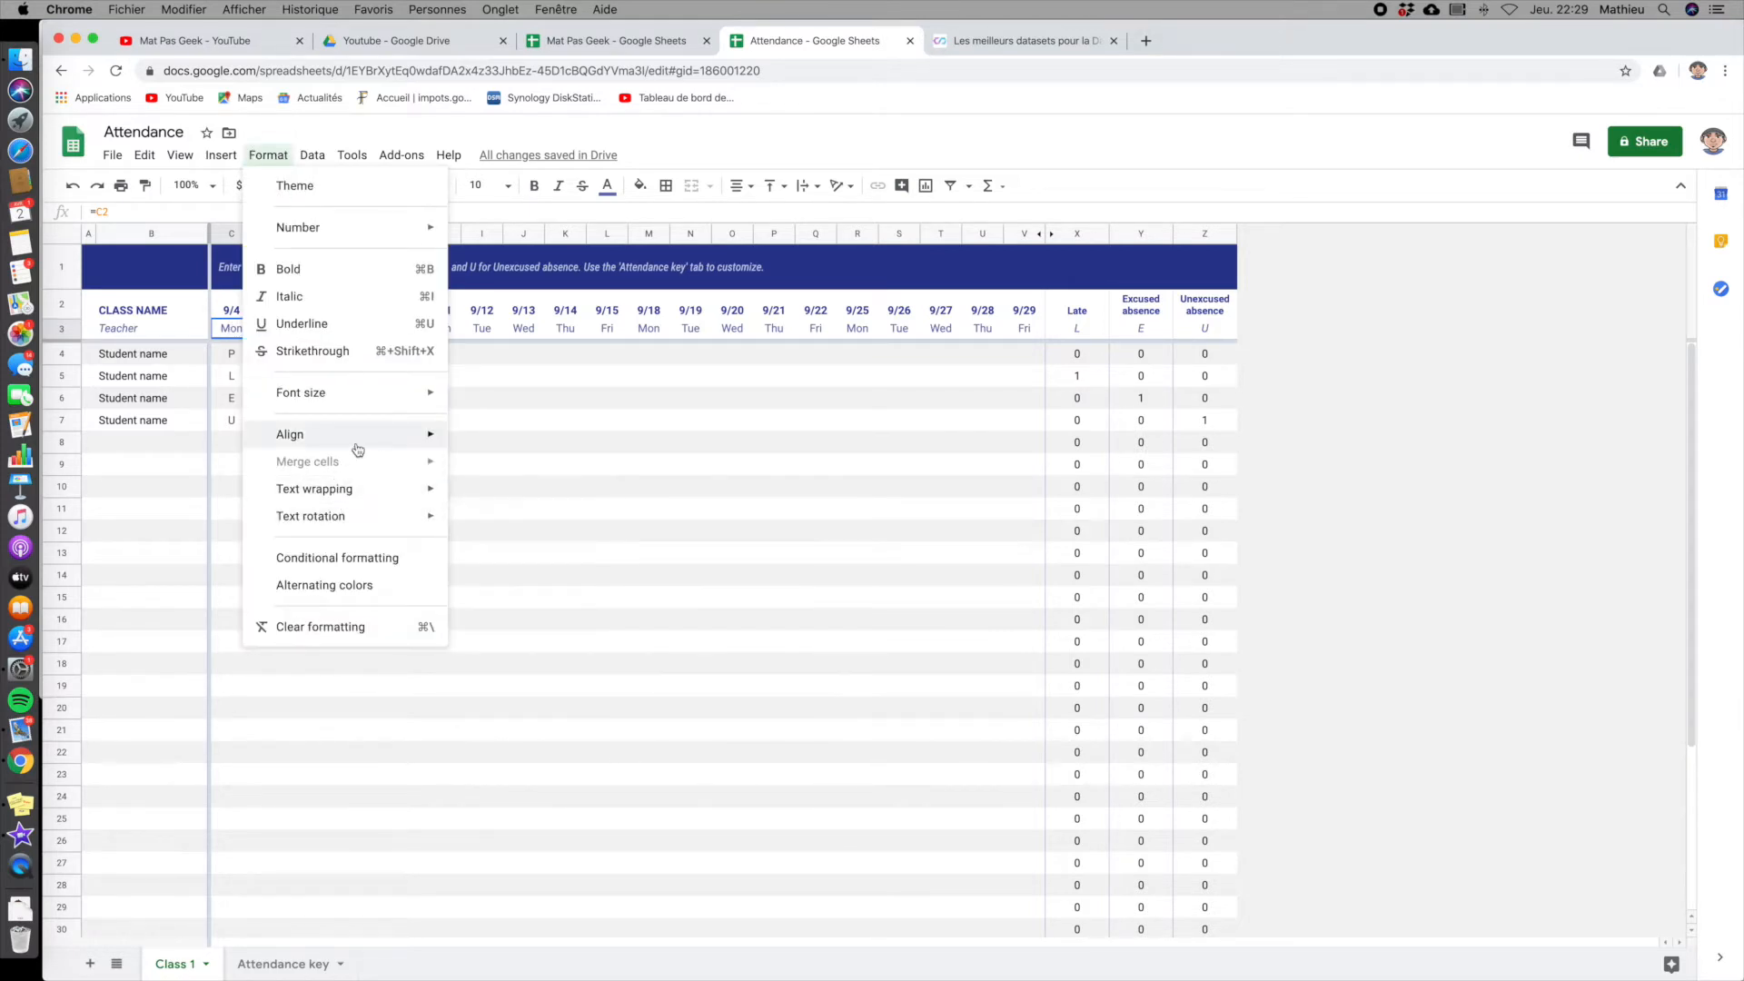
mouse_move(382, 442)
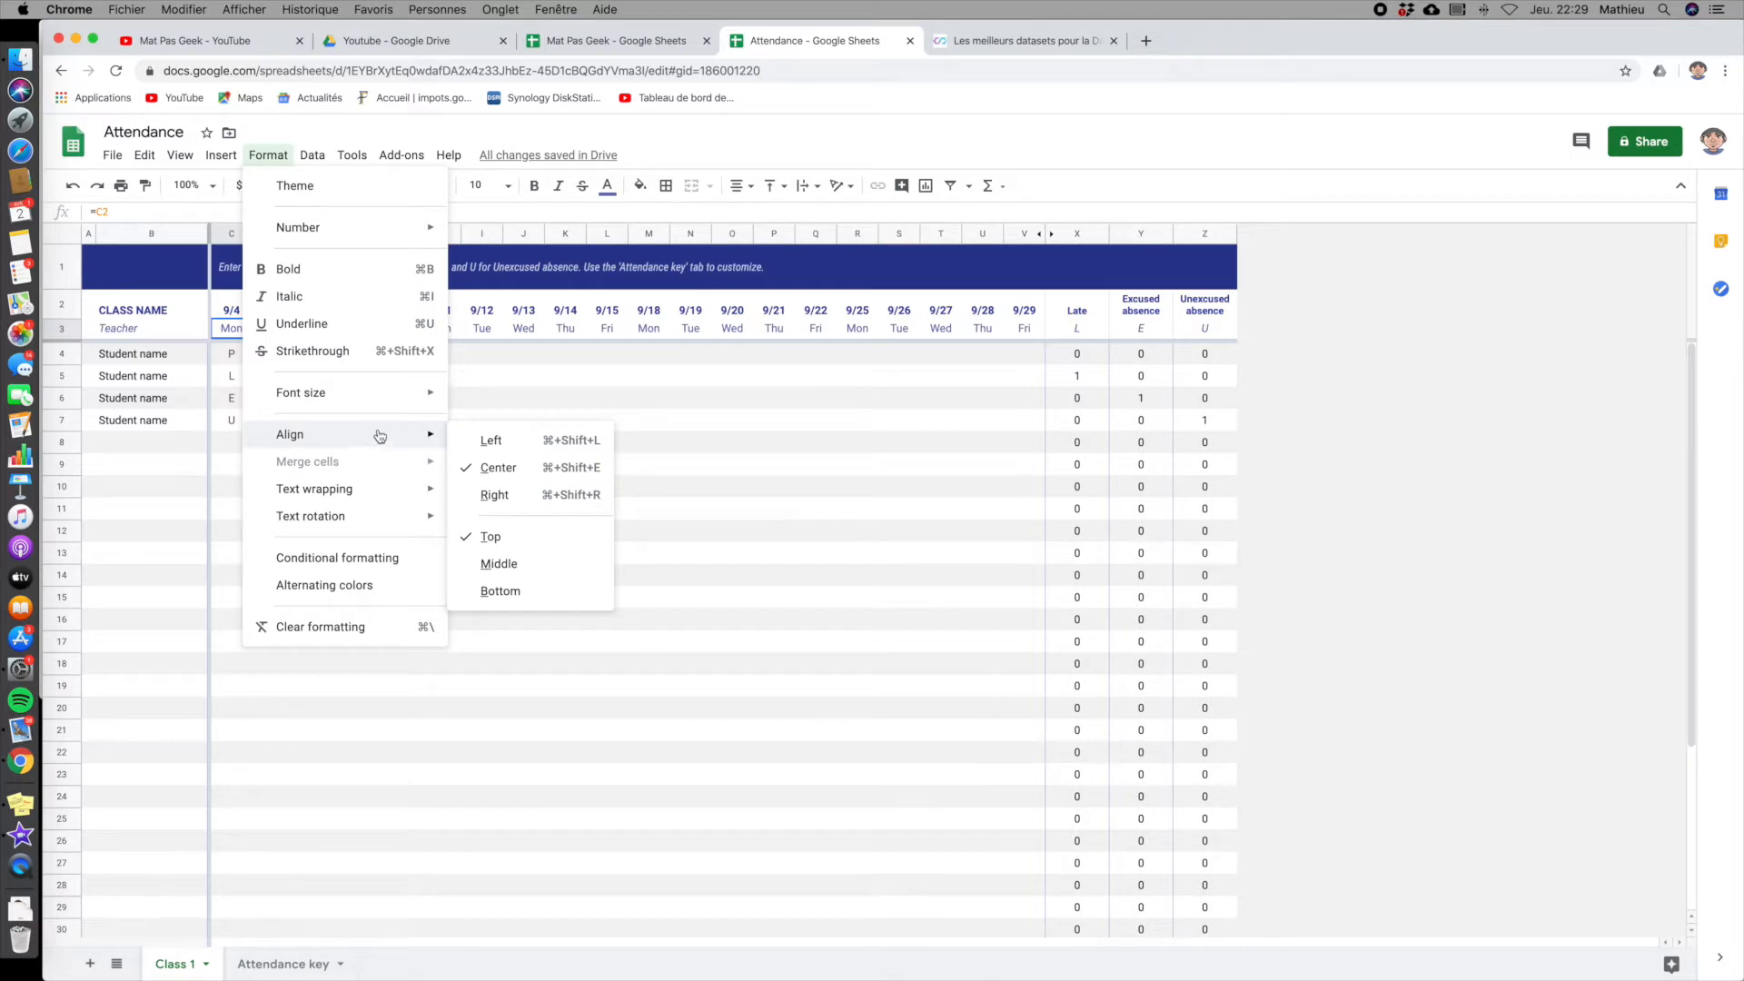
mouse_move(423, 234)
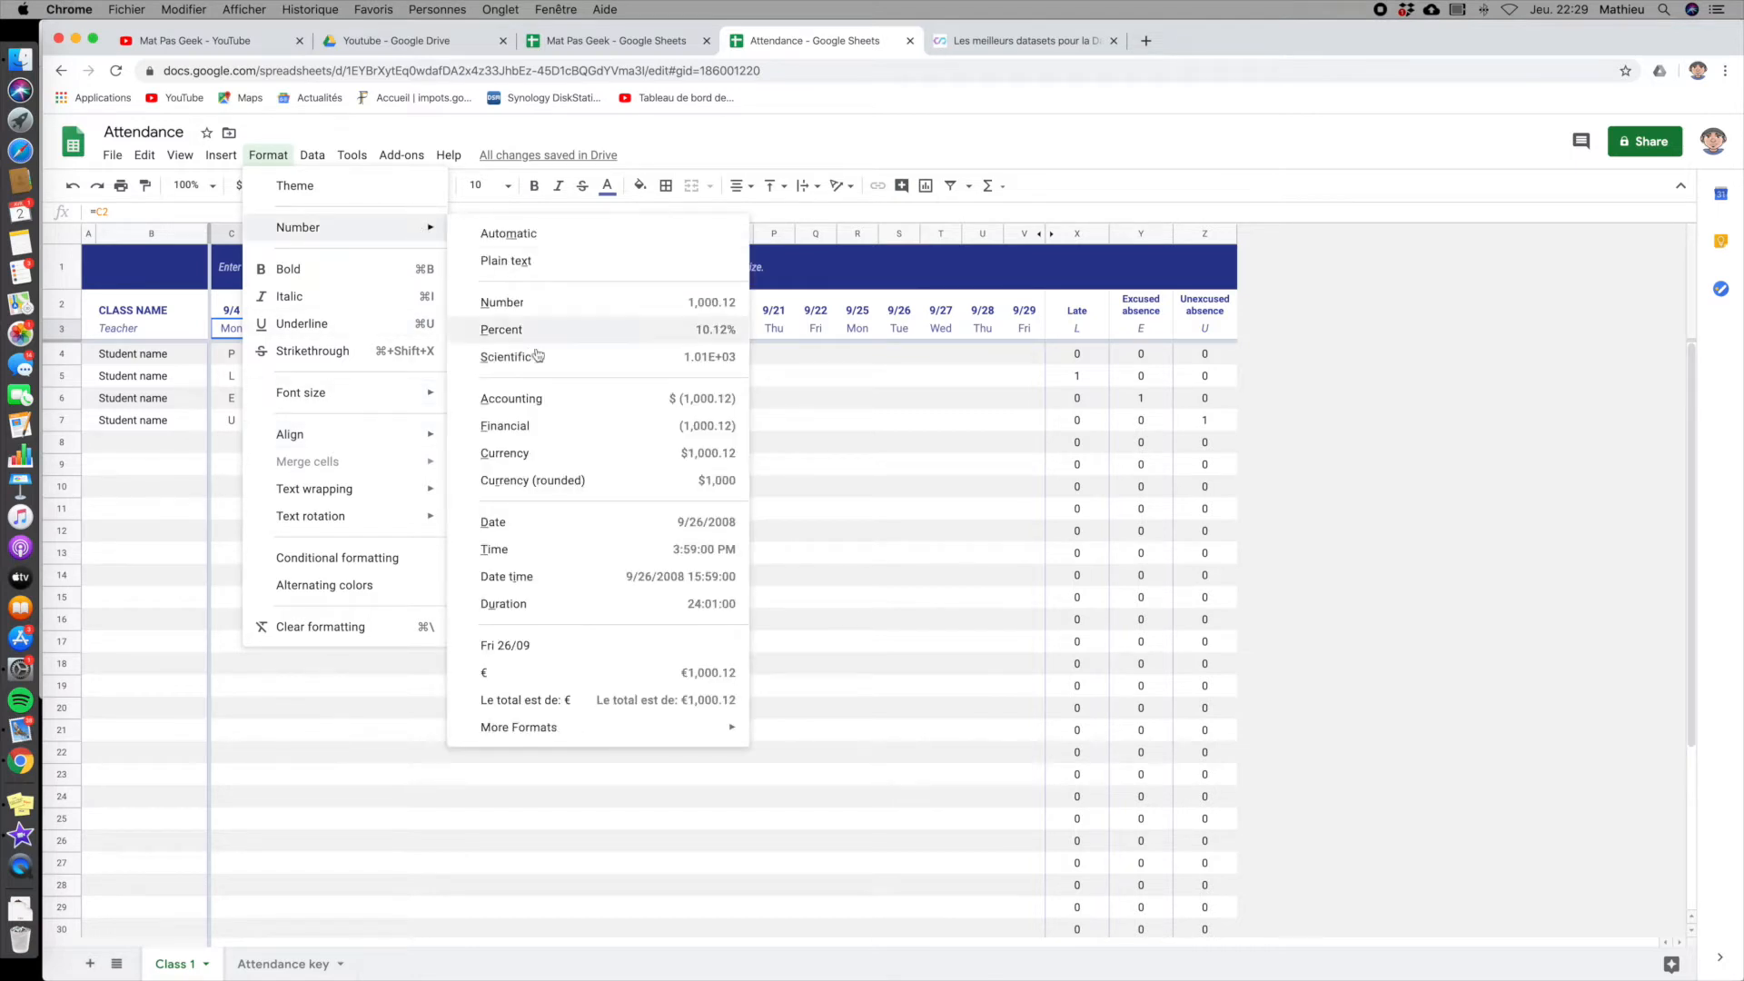
mouse_move(586, 732)
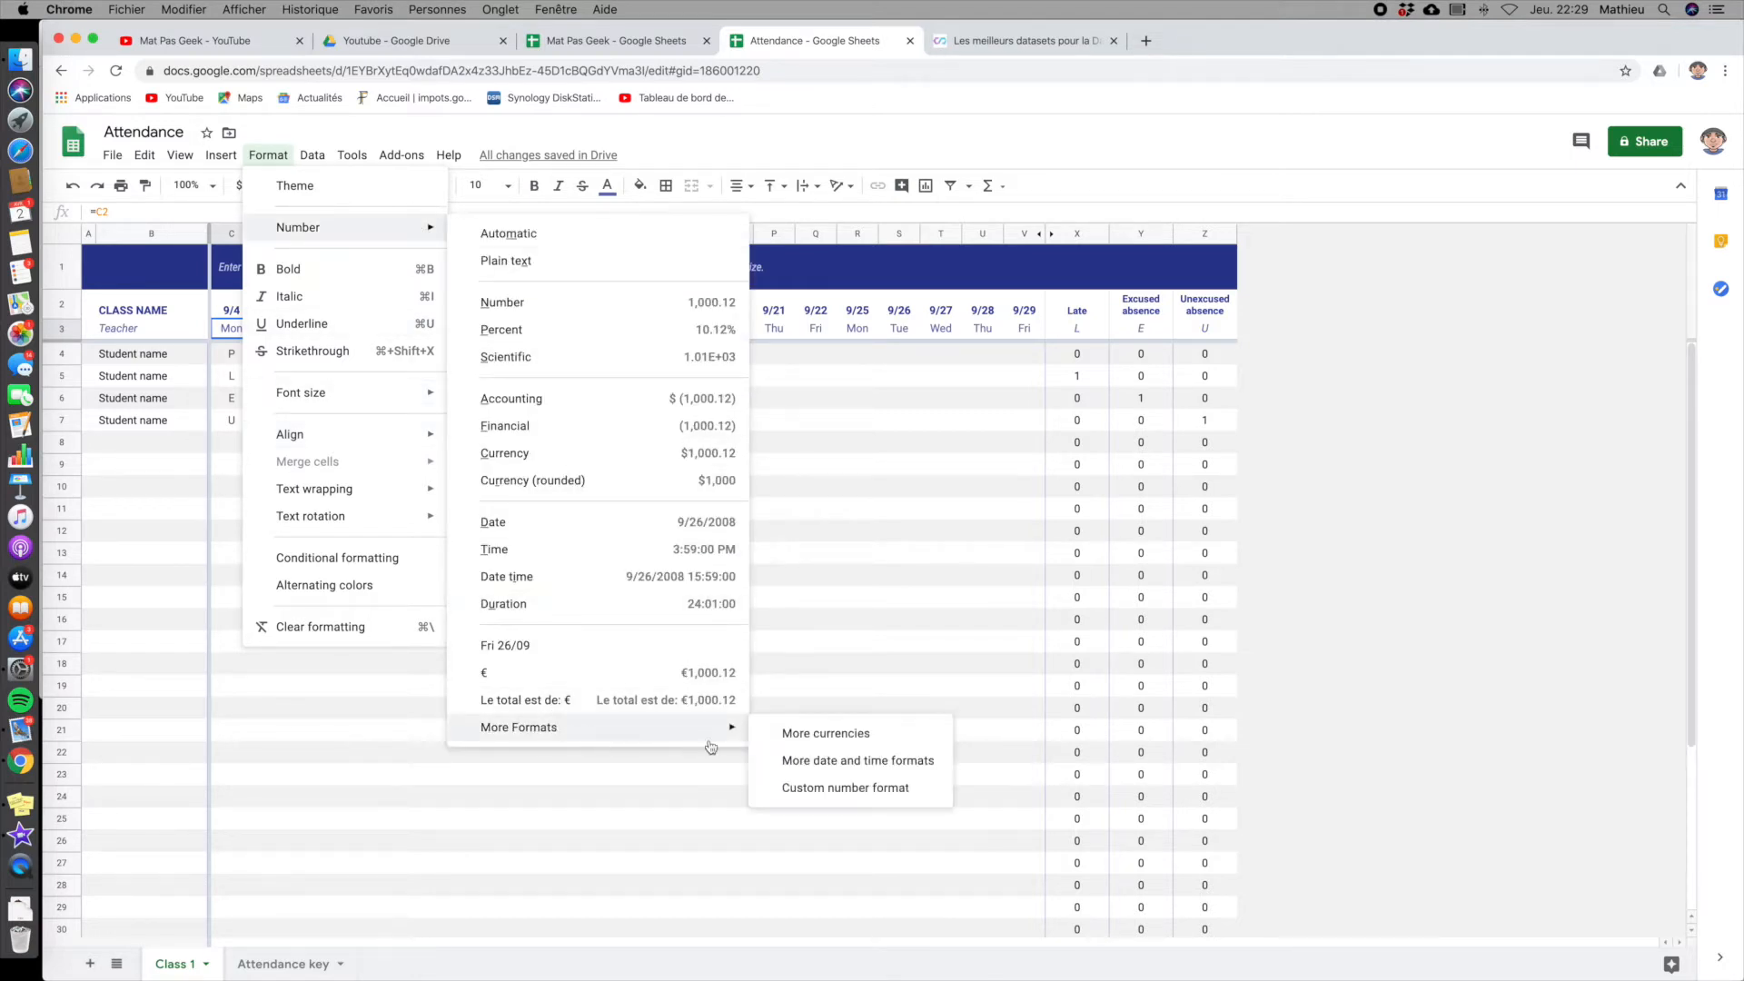
left_click(801, 763)
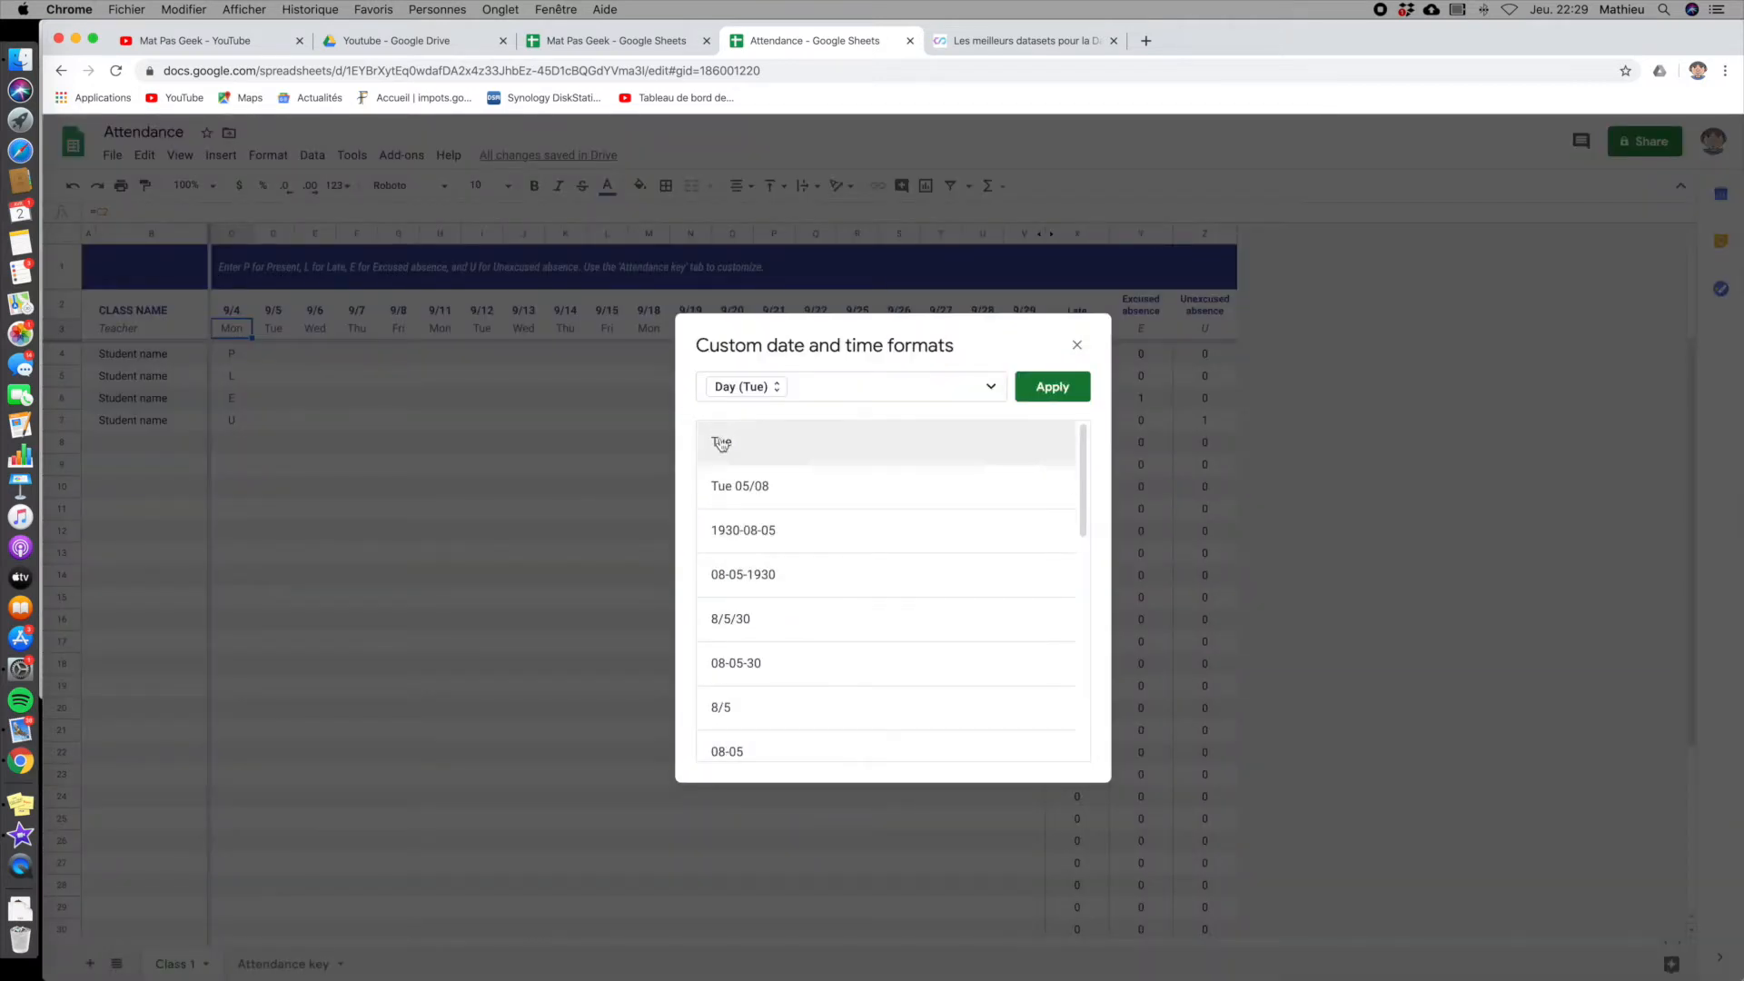
left_click(776, 388)
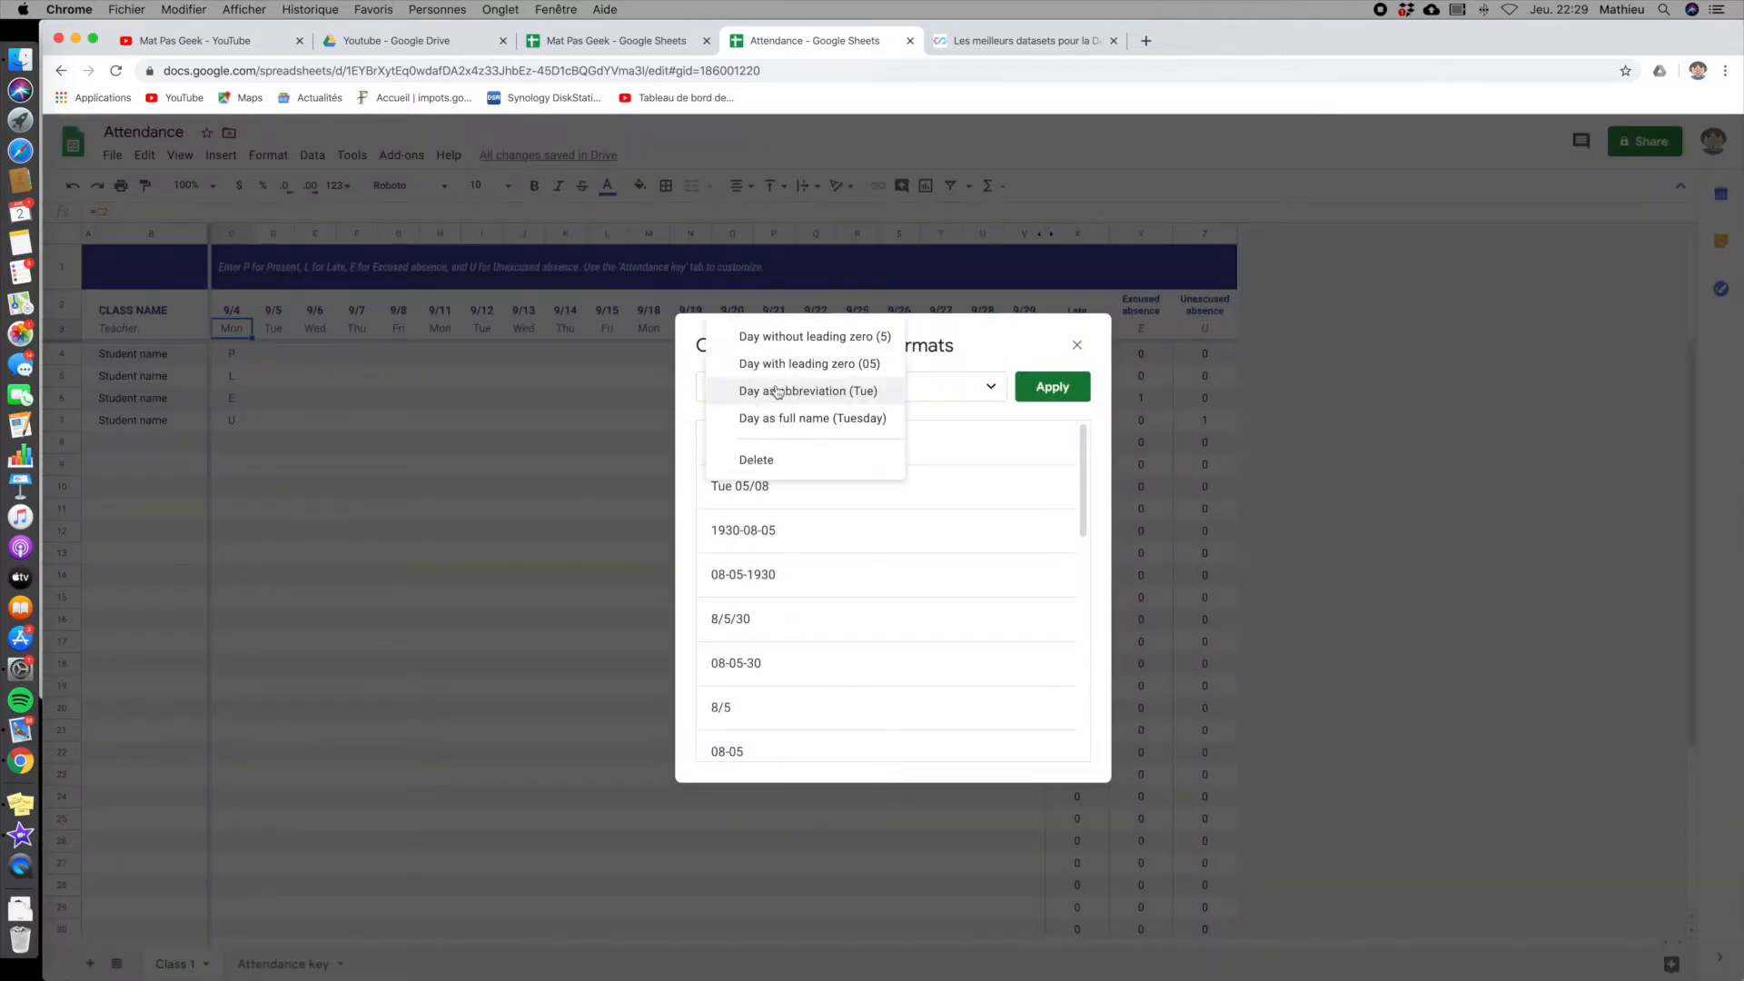
left_click(1076, 345)
- Inspect the custom date format of the first date cell, C2, including its month and day display options, without applying changes
left_click(231, 316)
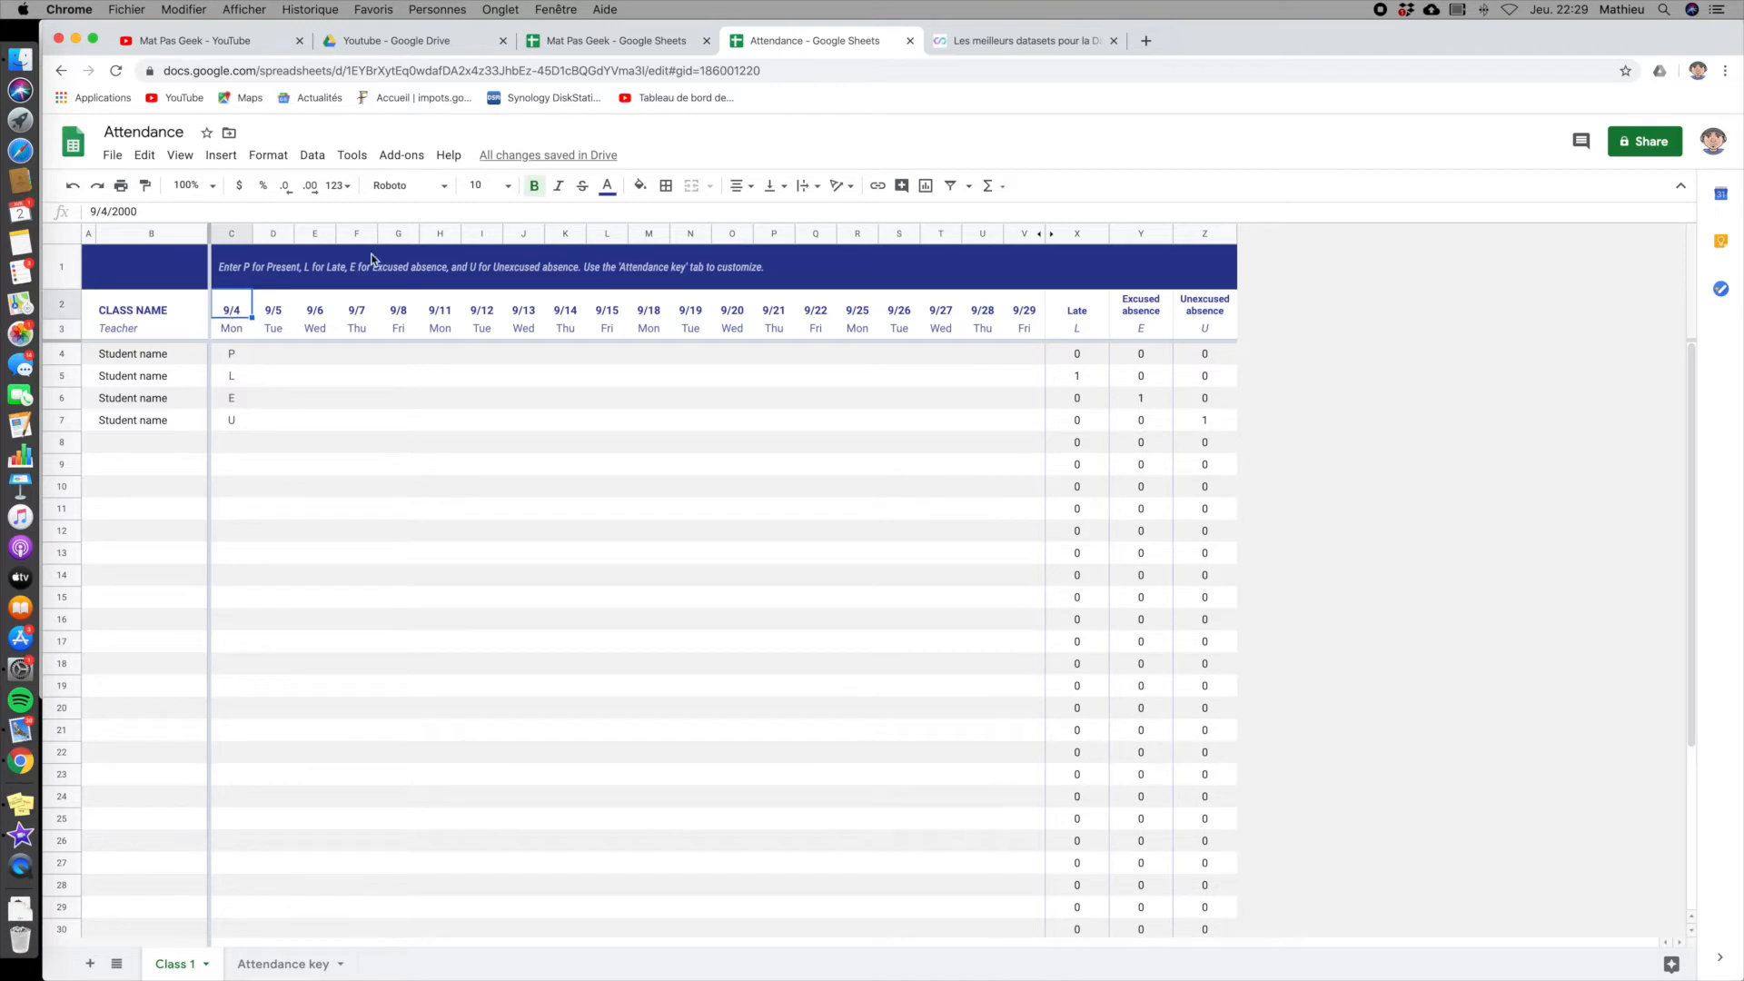
left_click(268, 156)
mouse_move(220, 155)
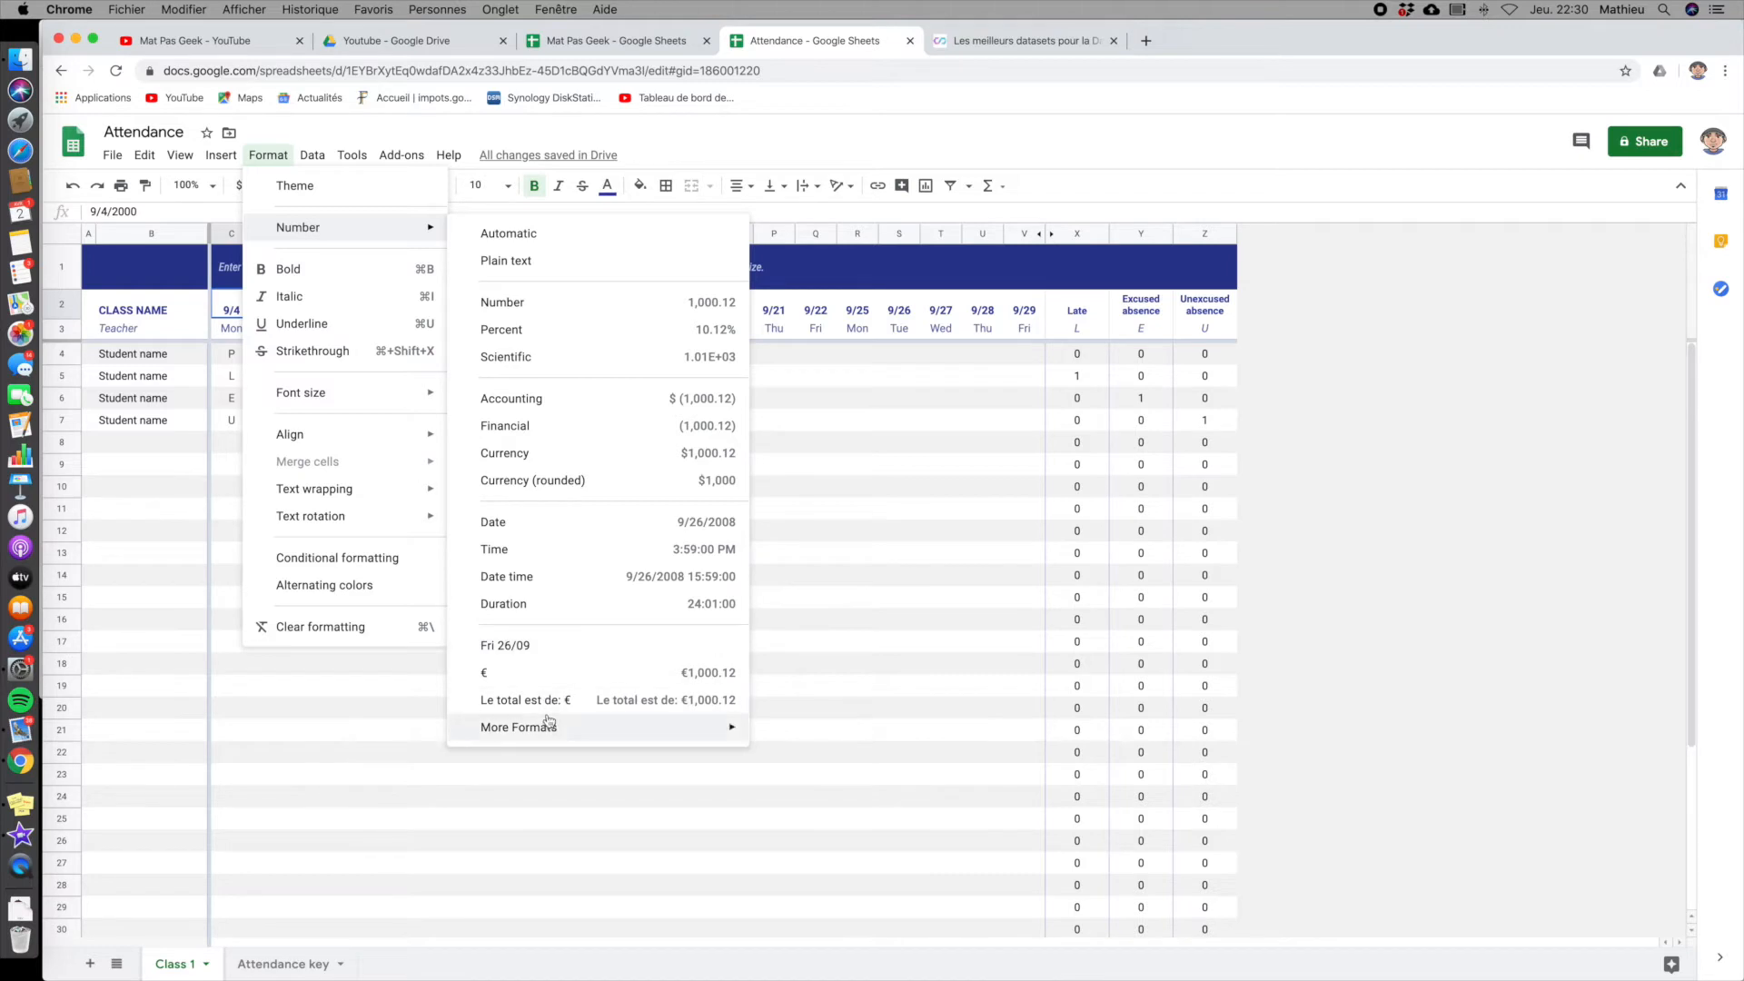
mouse_move(569, 728)
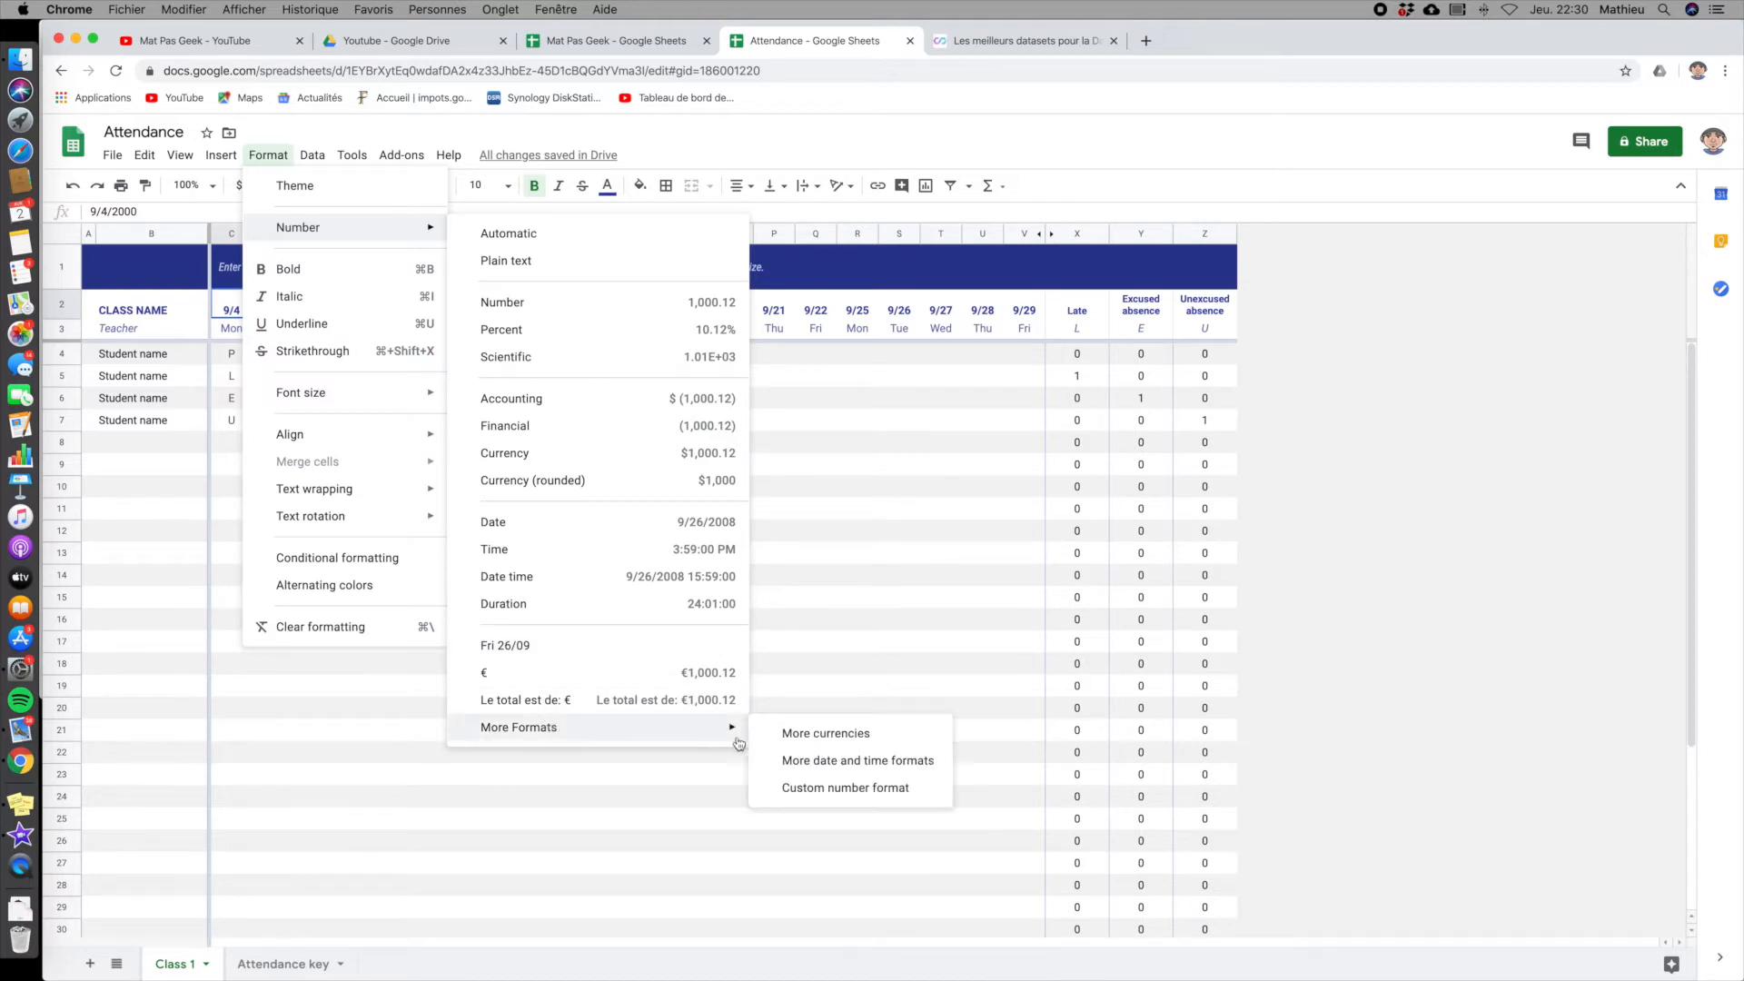
left_click(791, 761)
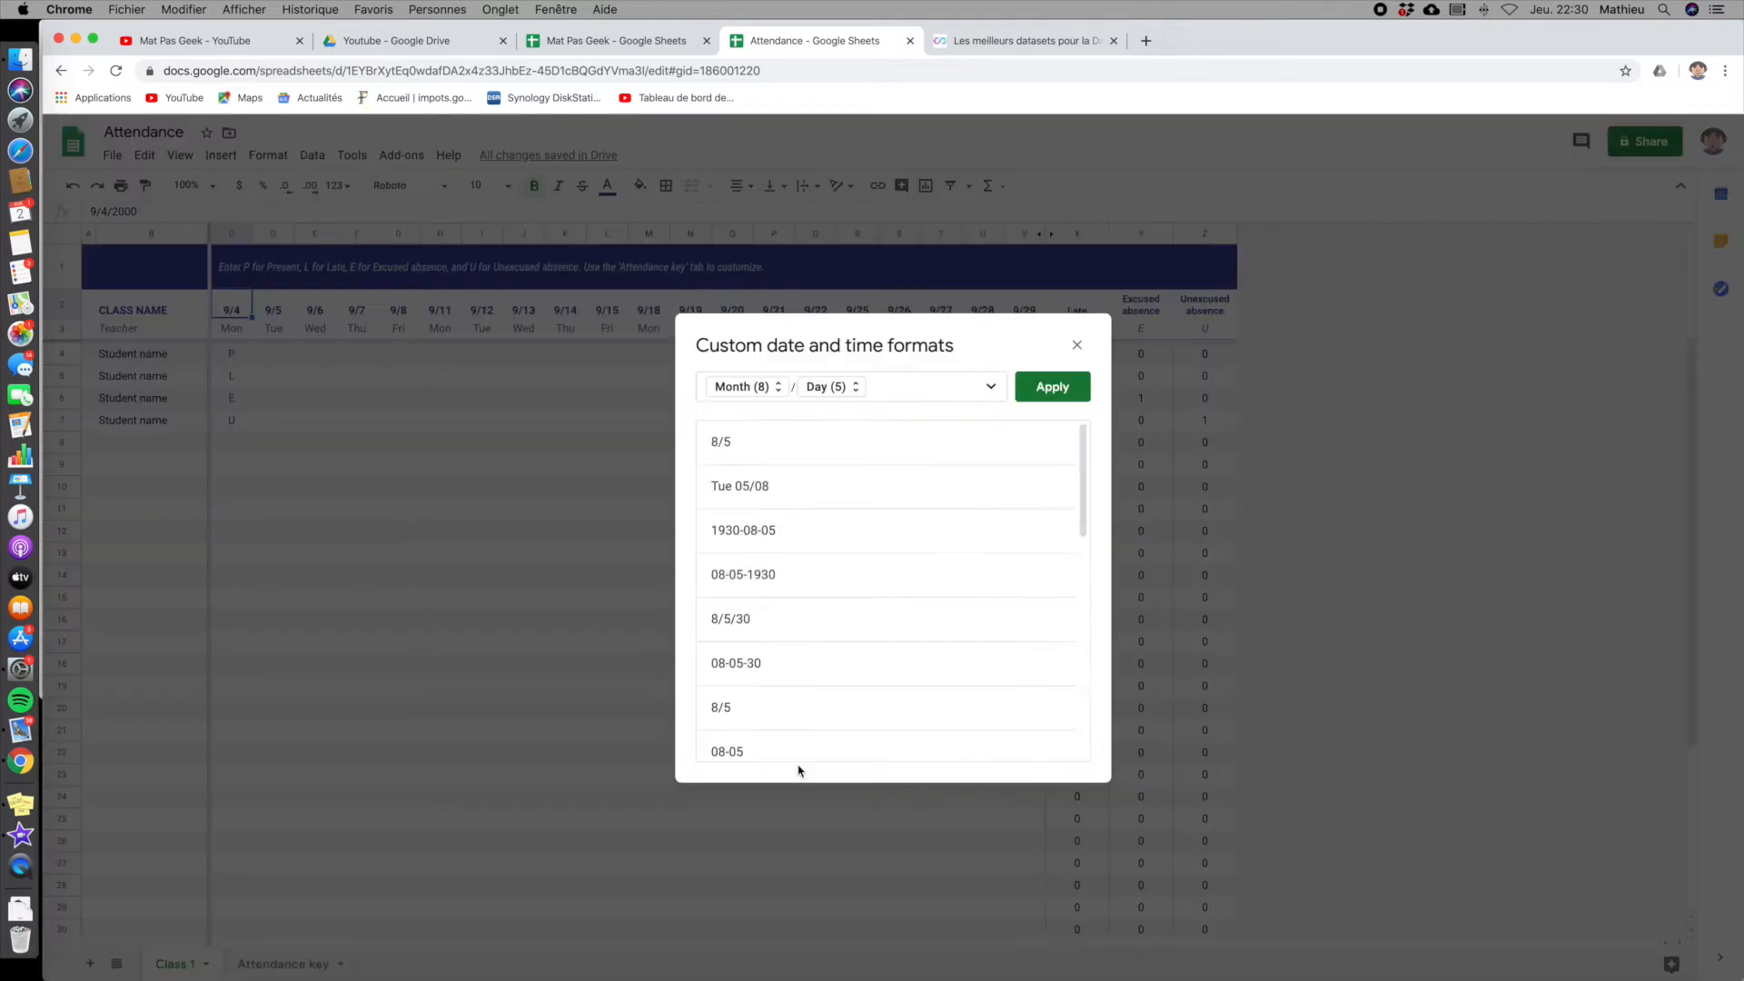
left_click(766, 390)
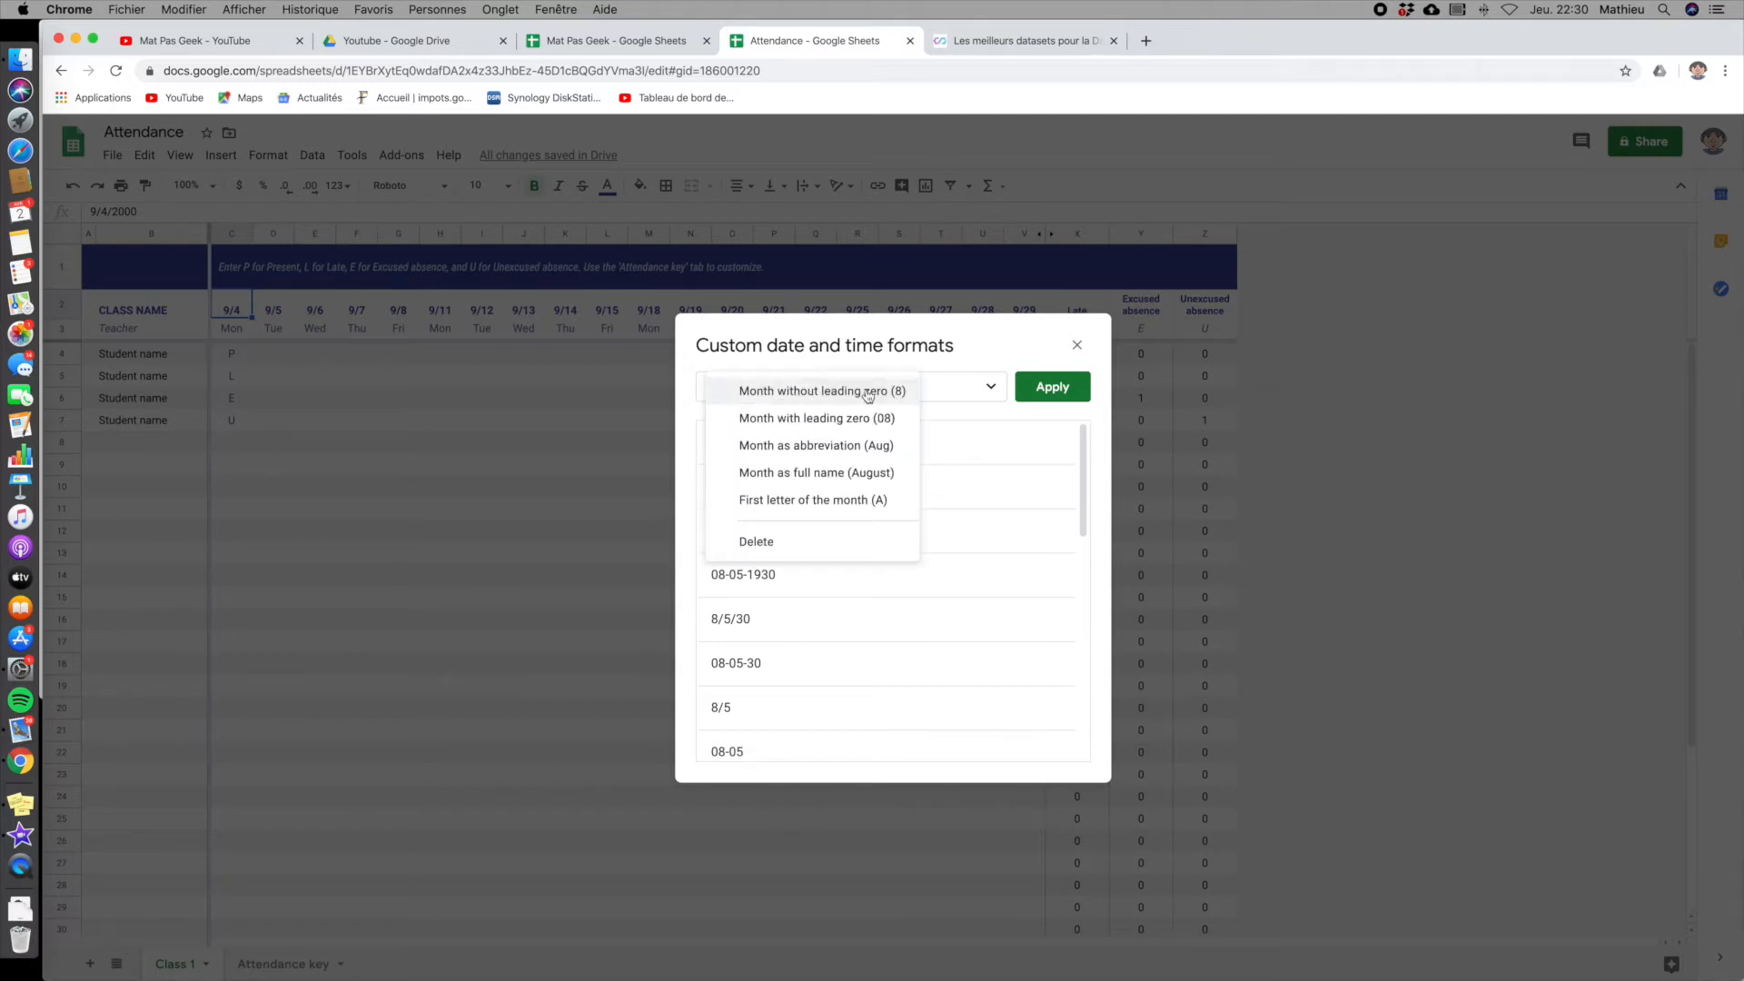
left_click(949, 371)
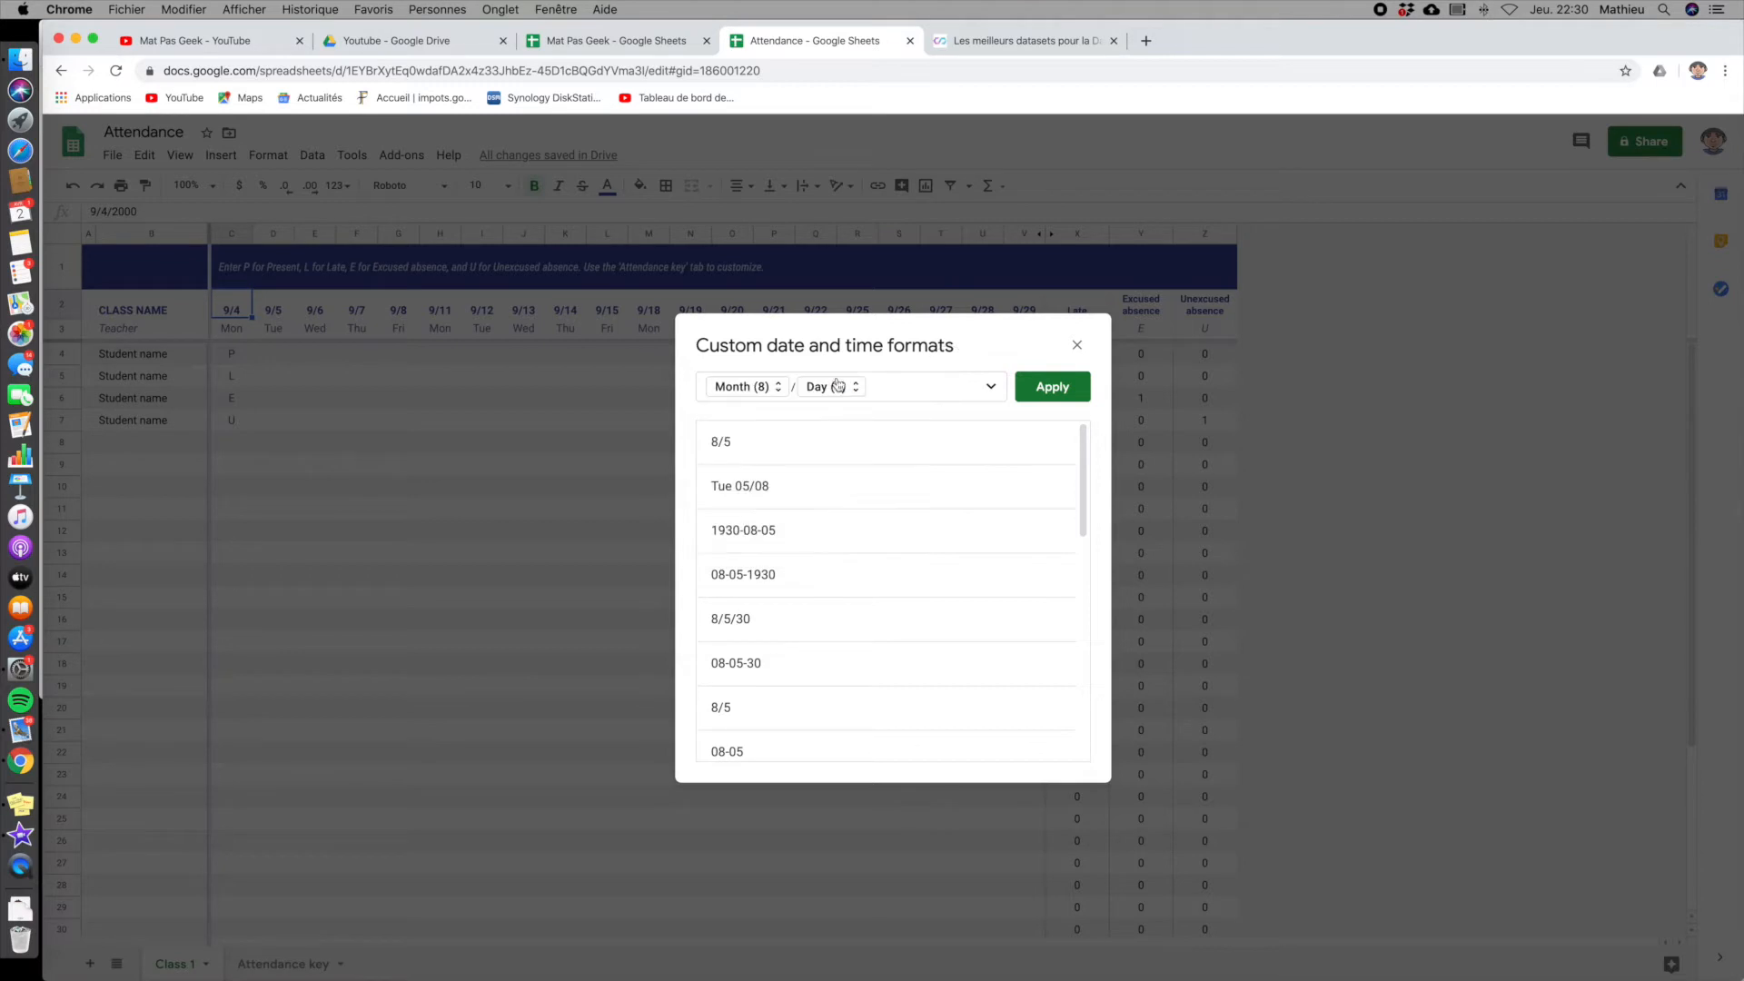
left_click(822, 390)
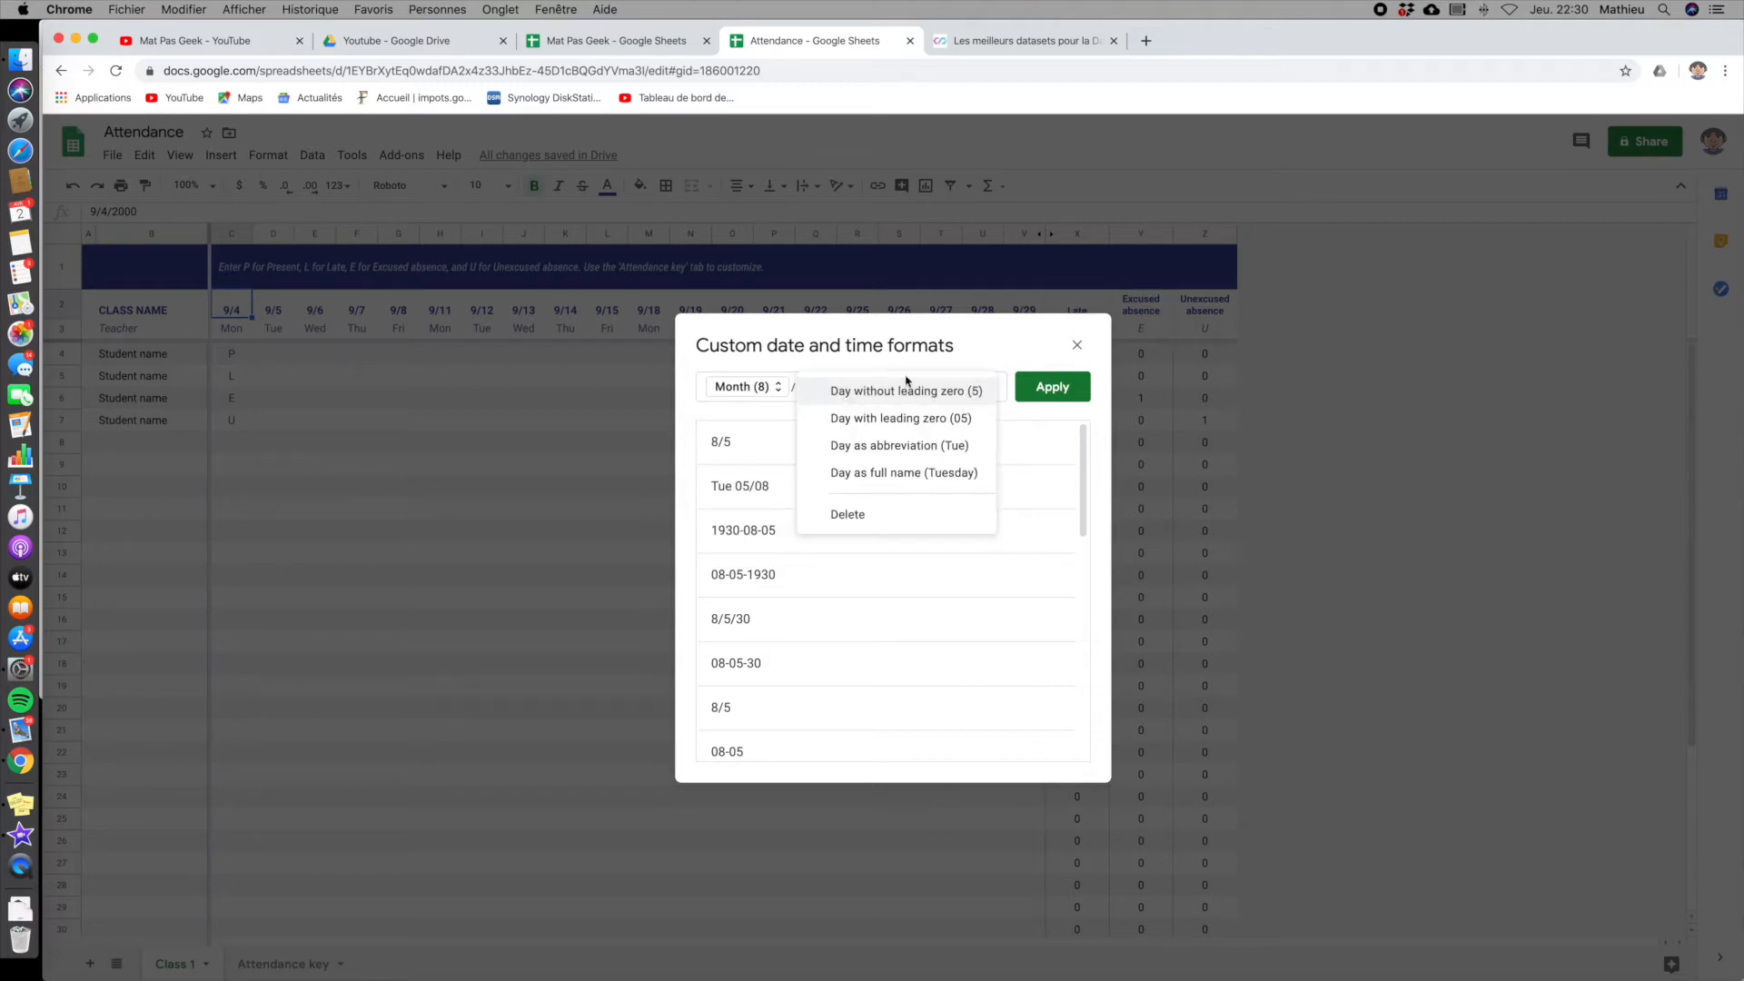
left_click(913, 369)
left_click(1077, 343)
- Examine the students' attendance codes in column C, the Late count formulas, and the code references under the three absence headers
left_click(239, 329)
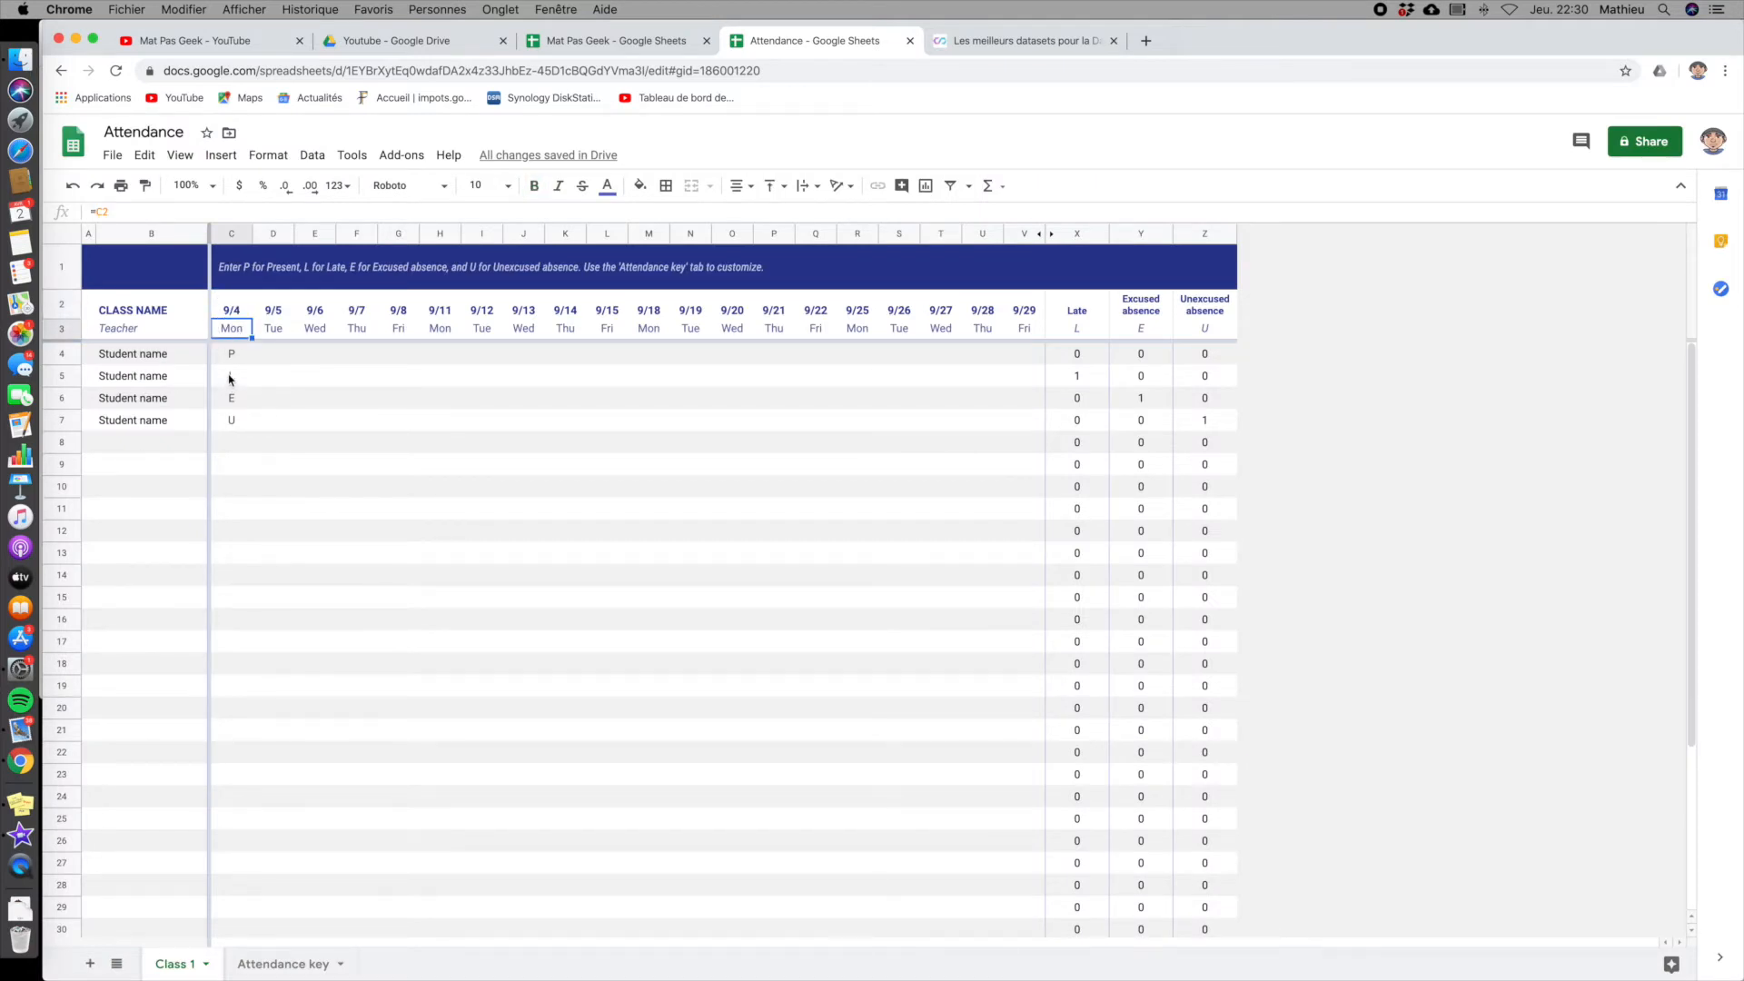
left_click(236, 364)
left_click(227, 376)
left_click(231, 399)
left_click(235, 423)
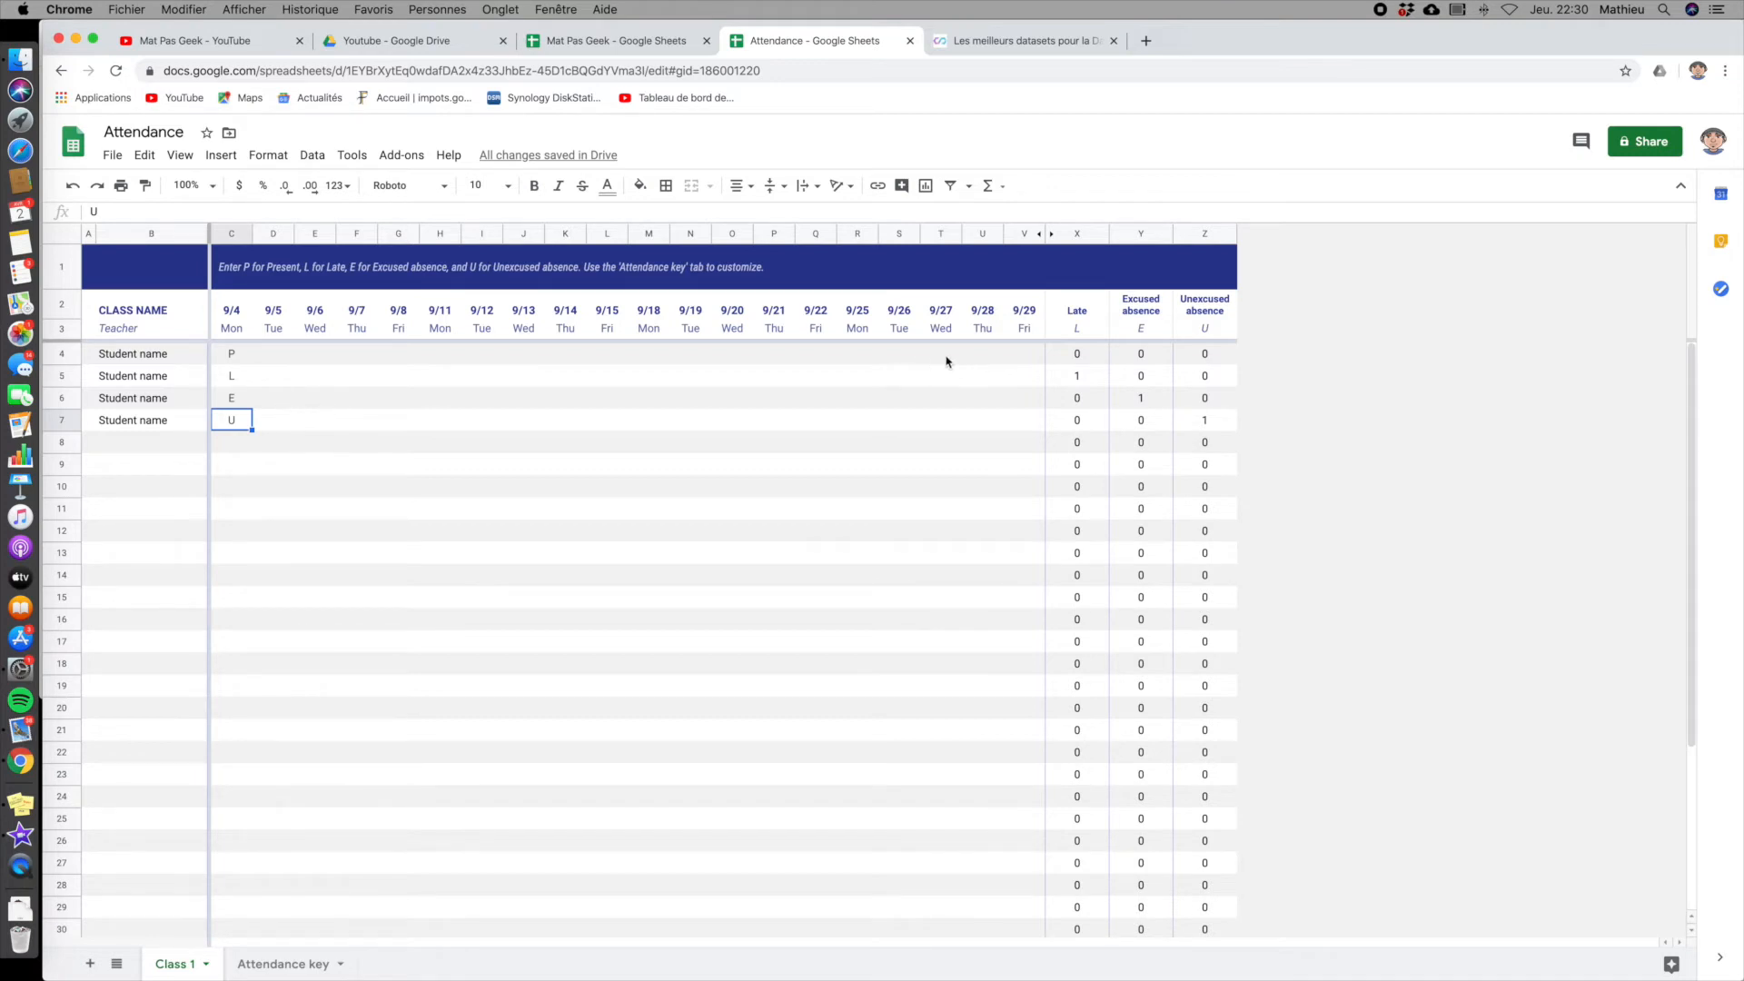
left_click(1081, 358)
left_click(1078, 379)
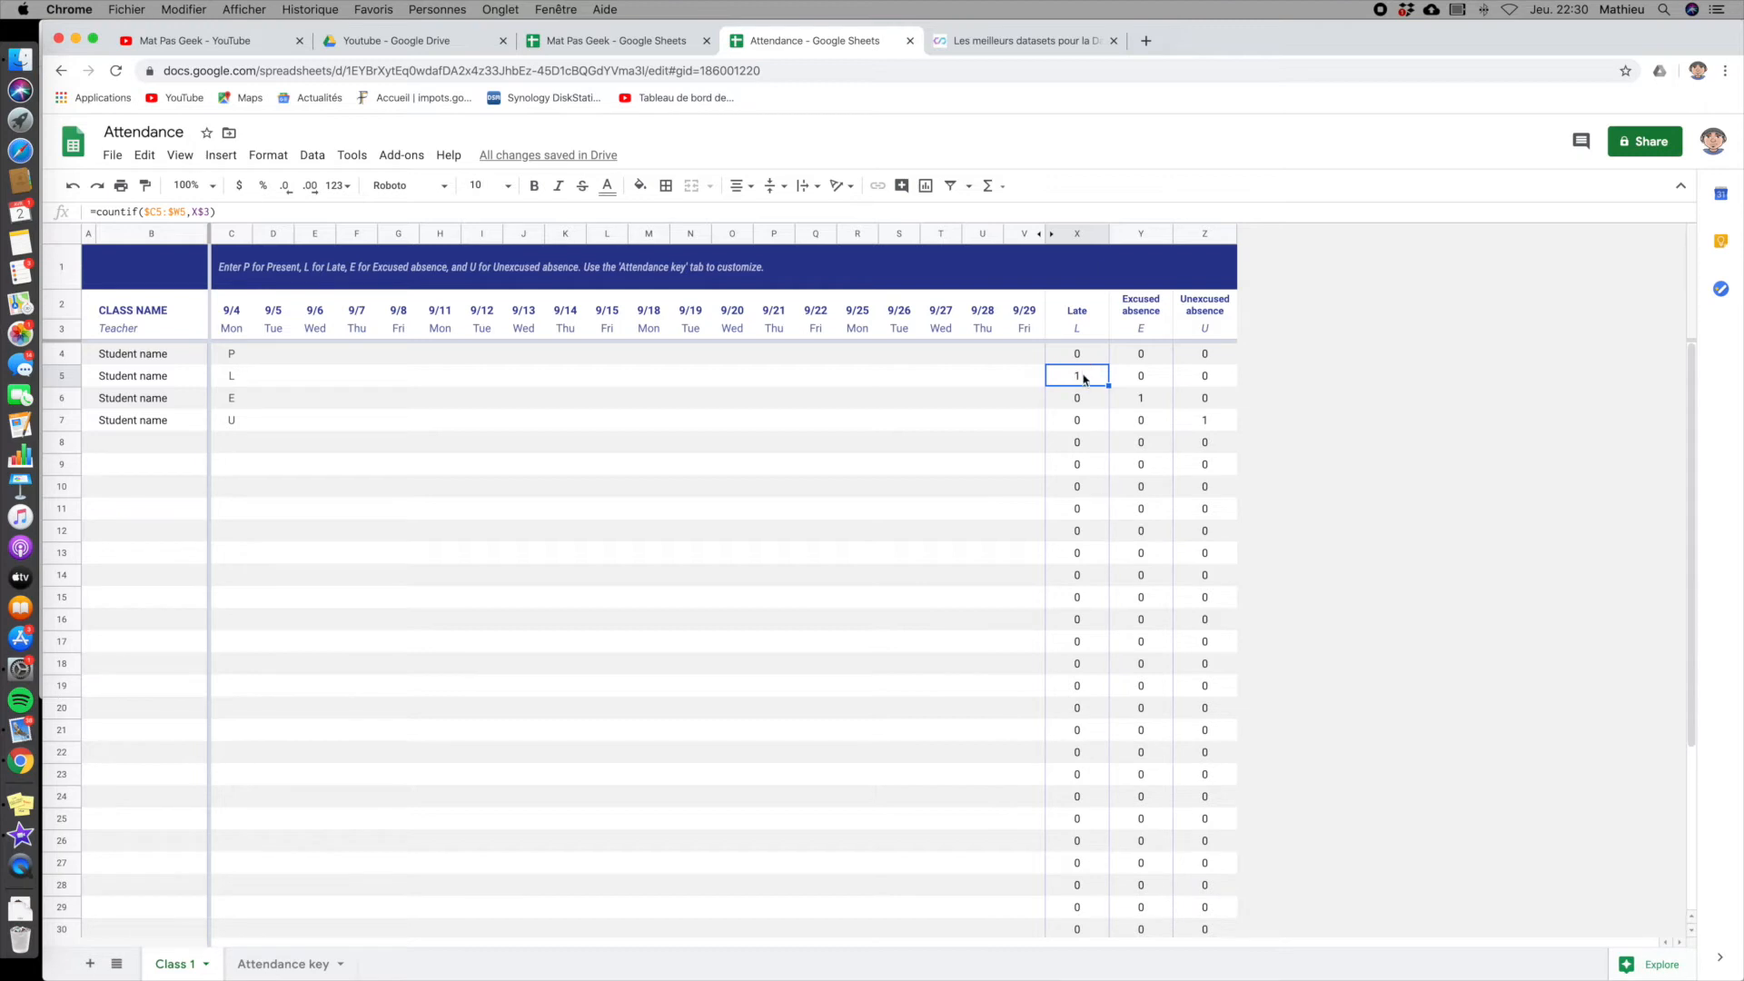
left_click(1077, 330)
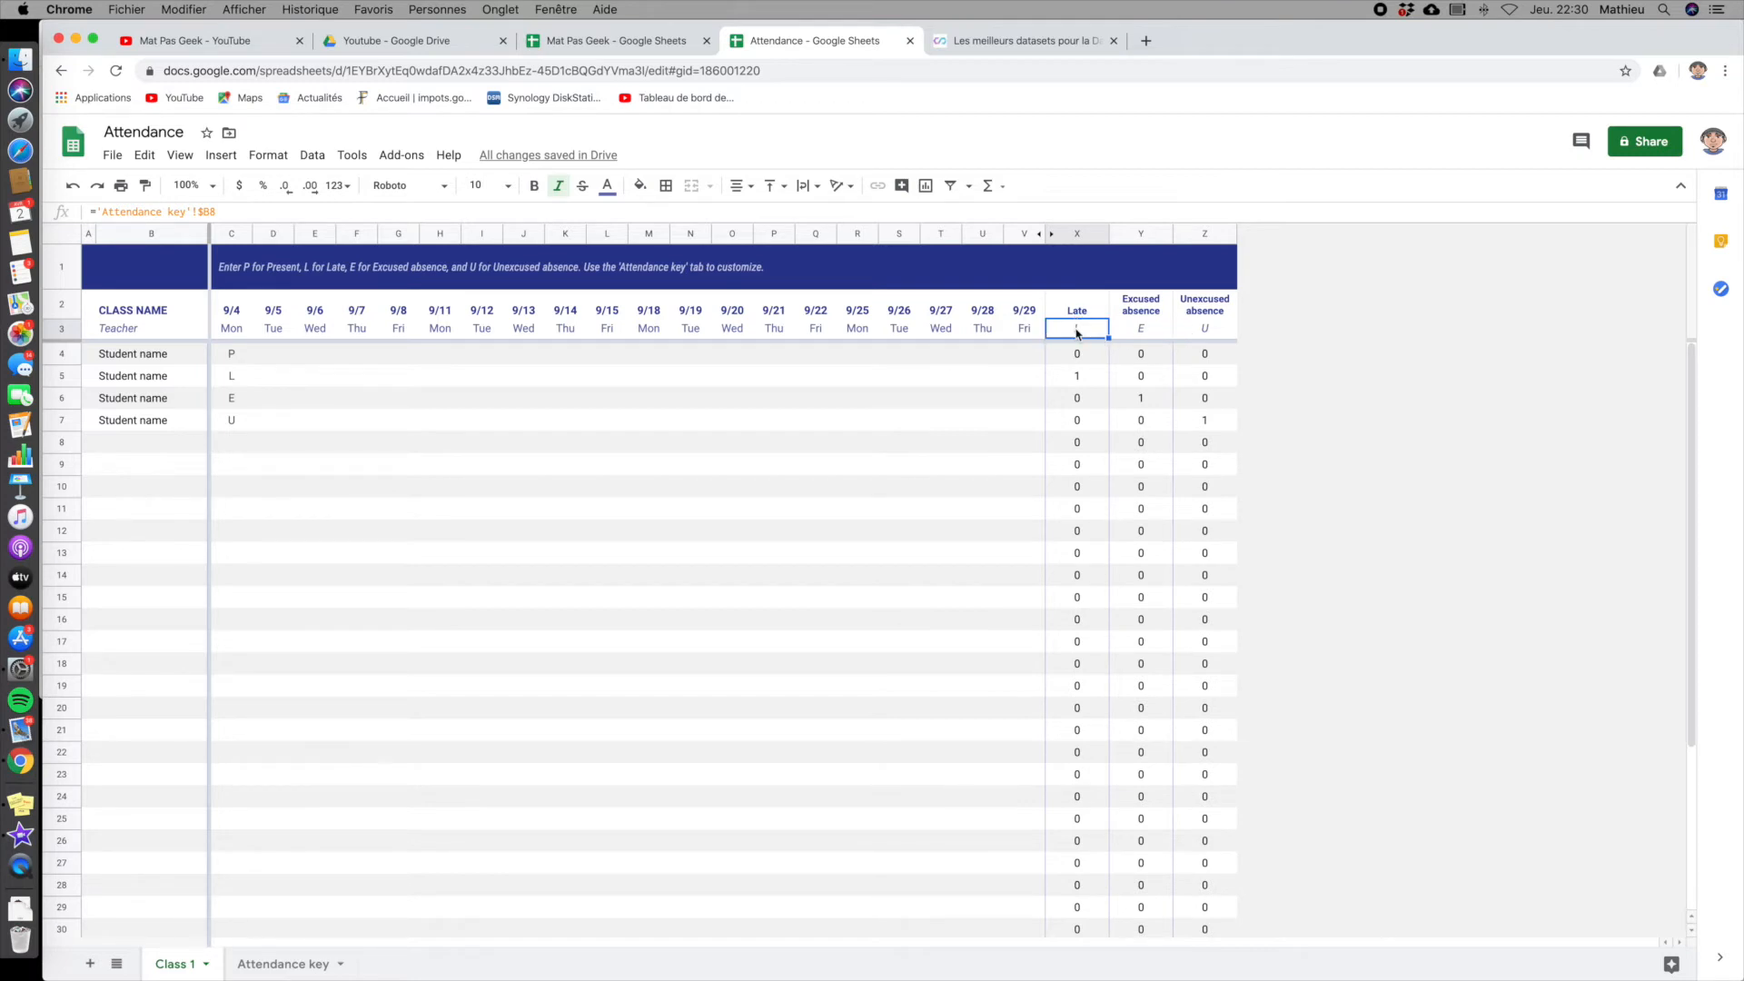
left_click(1129, 332)
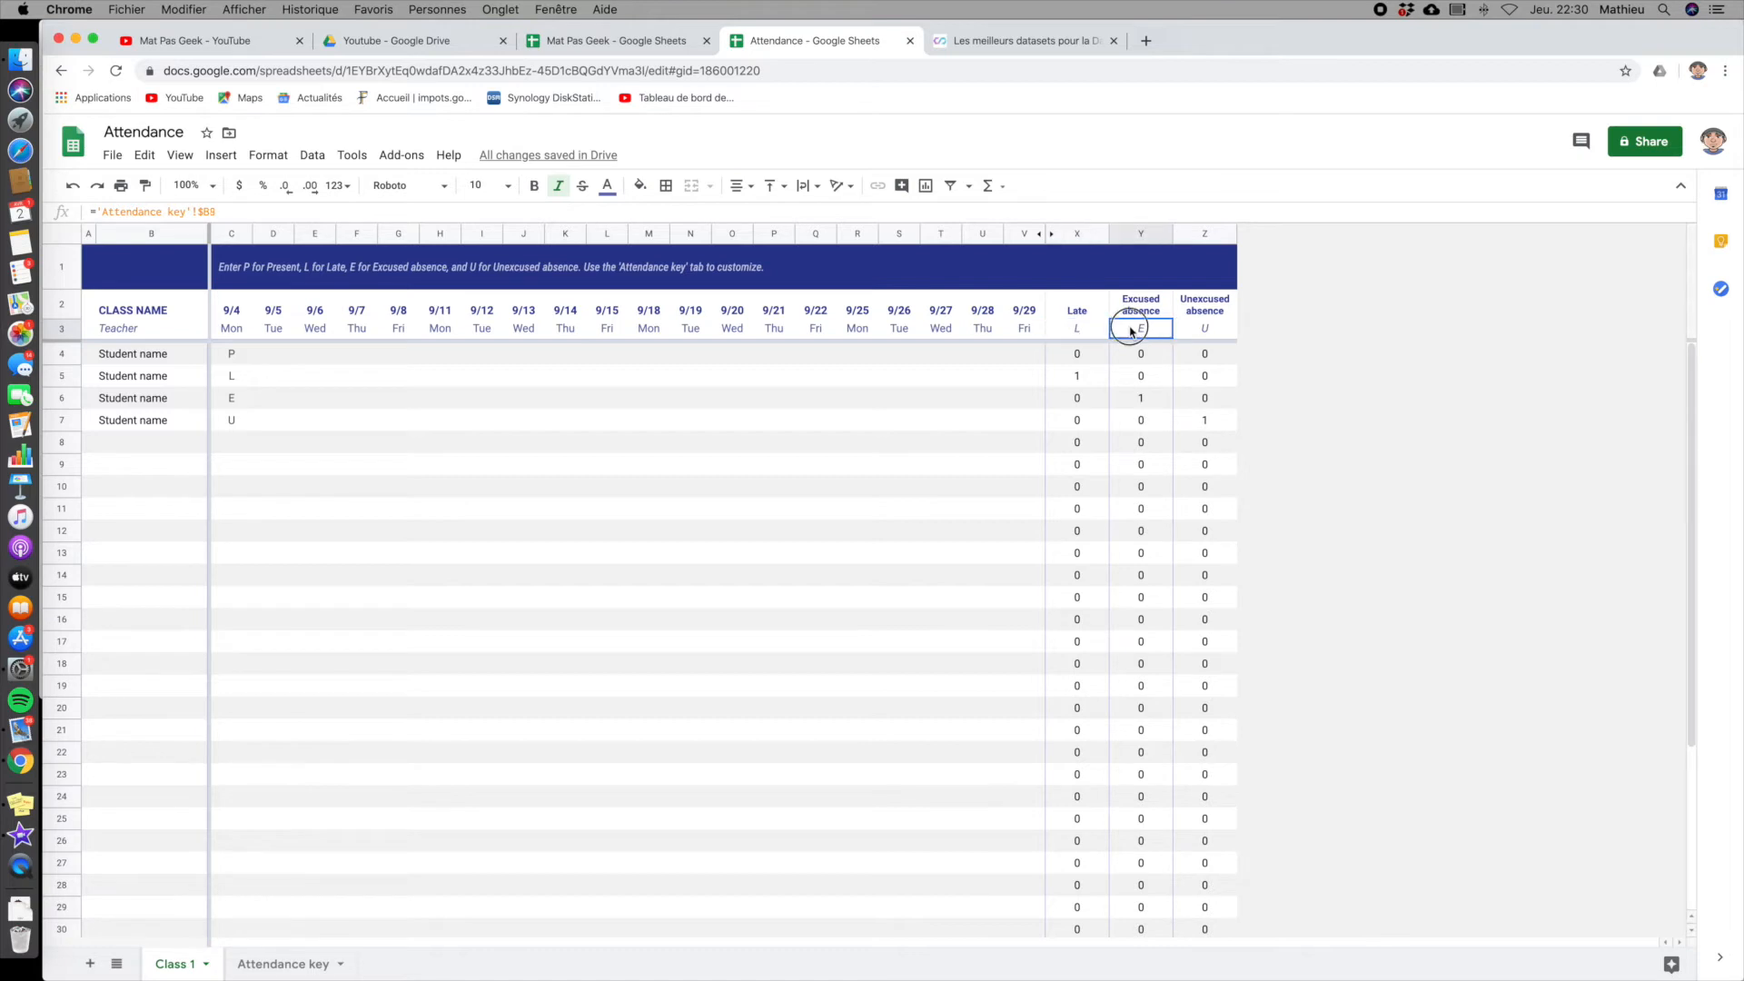
left_click(1221, 332)
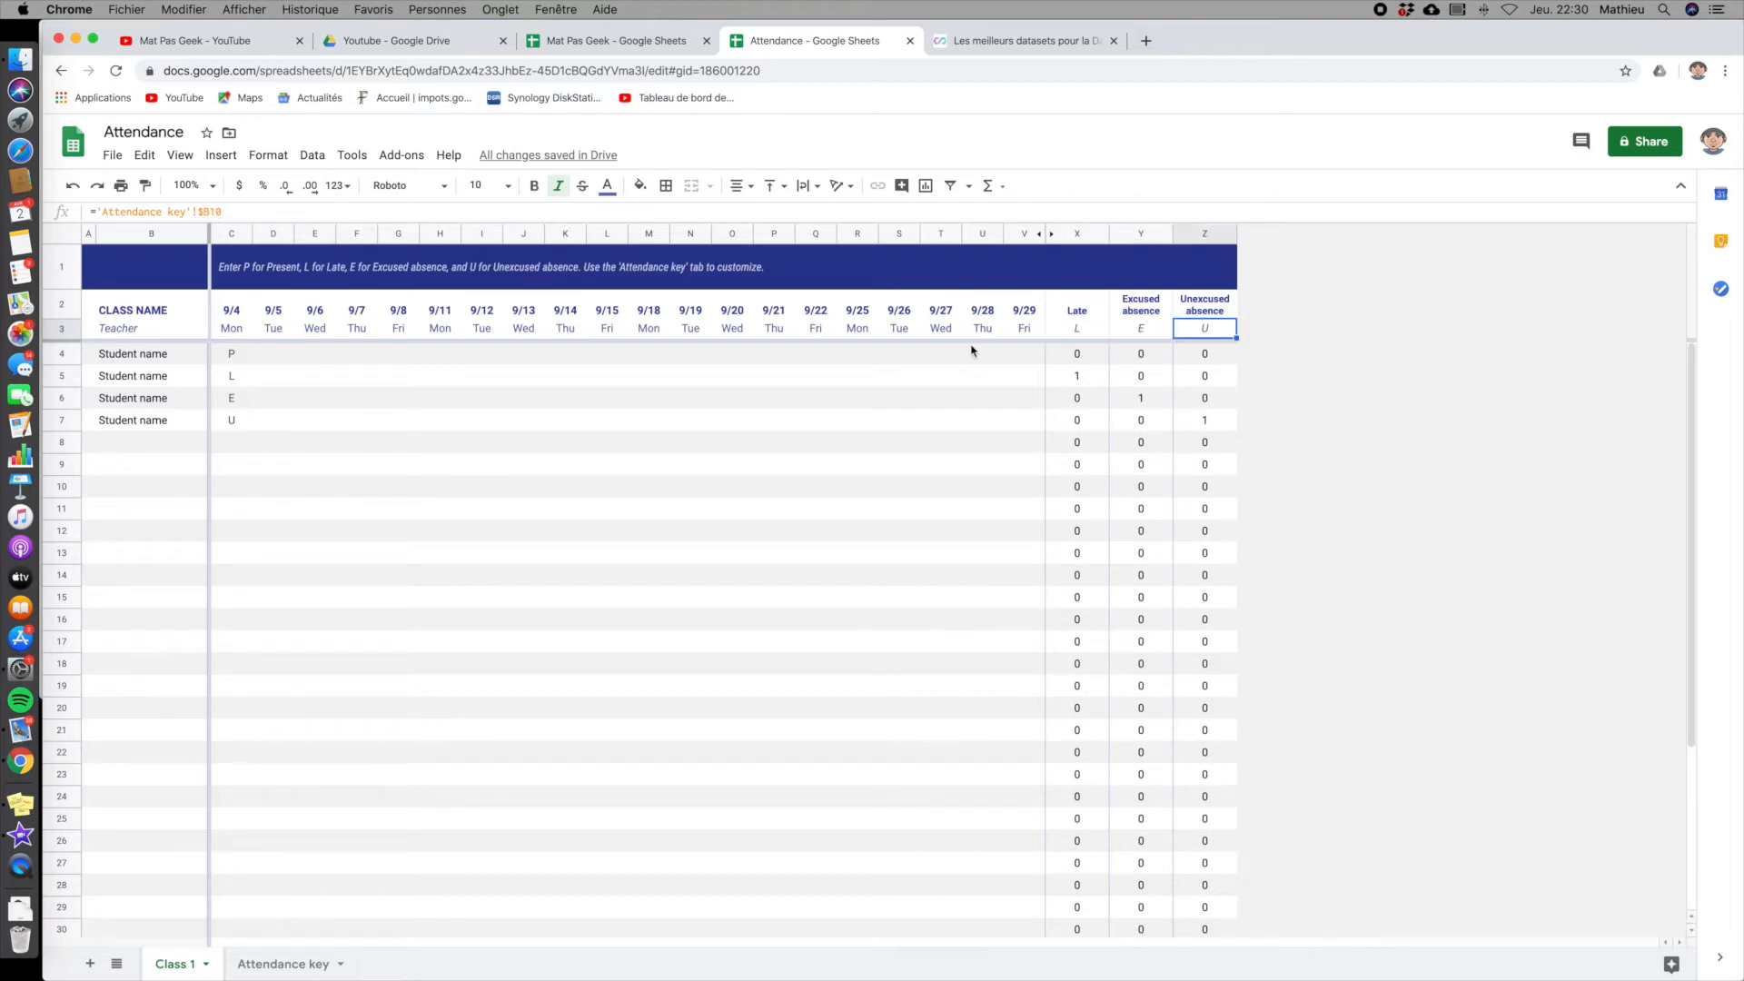
- Change the code for Late to K in the Attendance key sheet
left_click(263, 965)
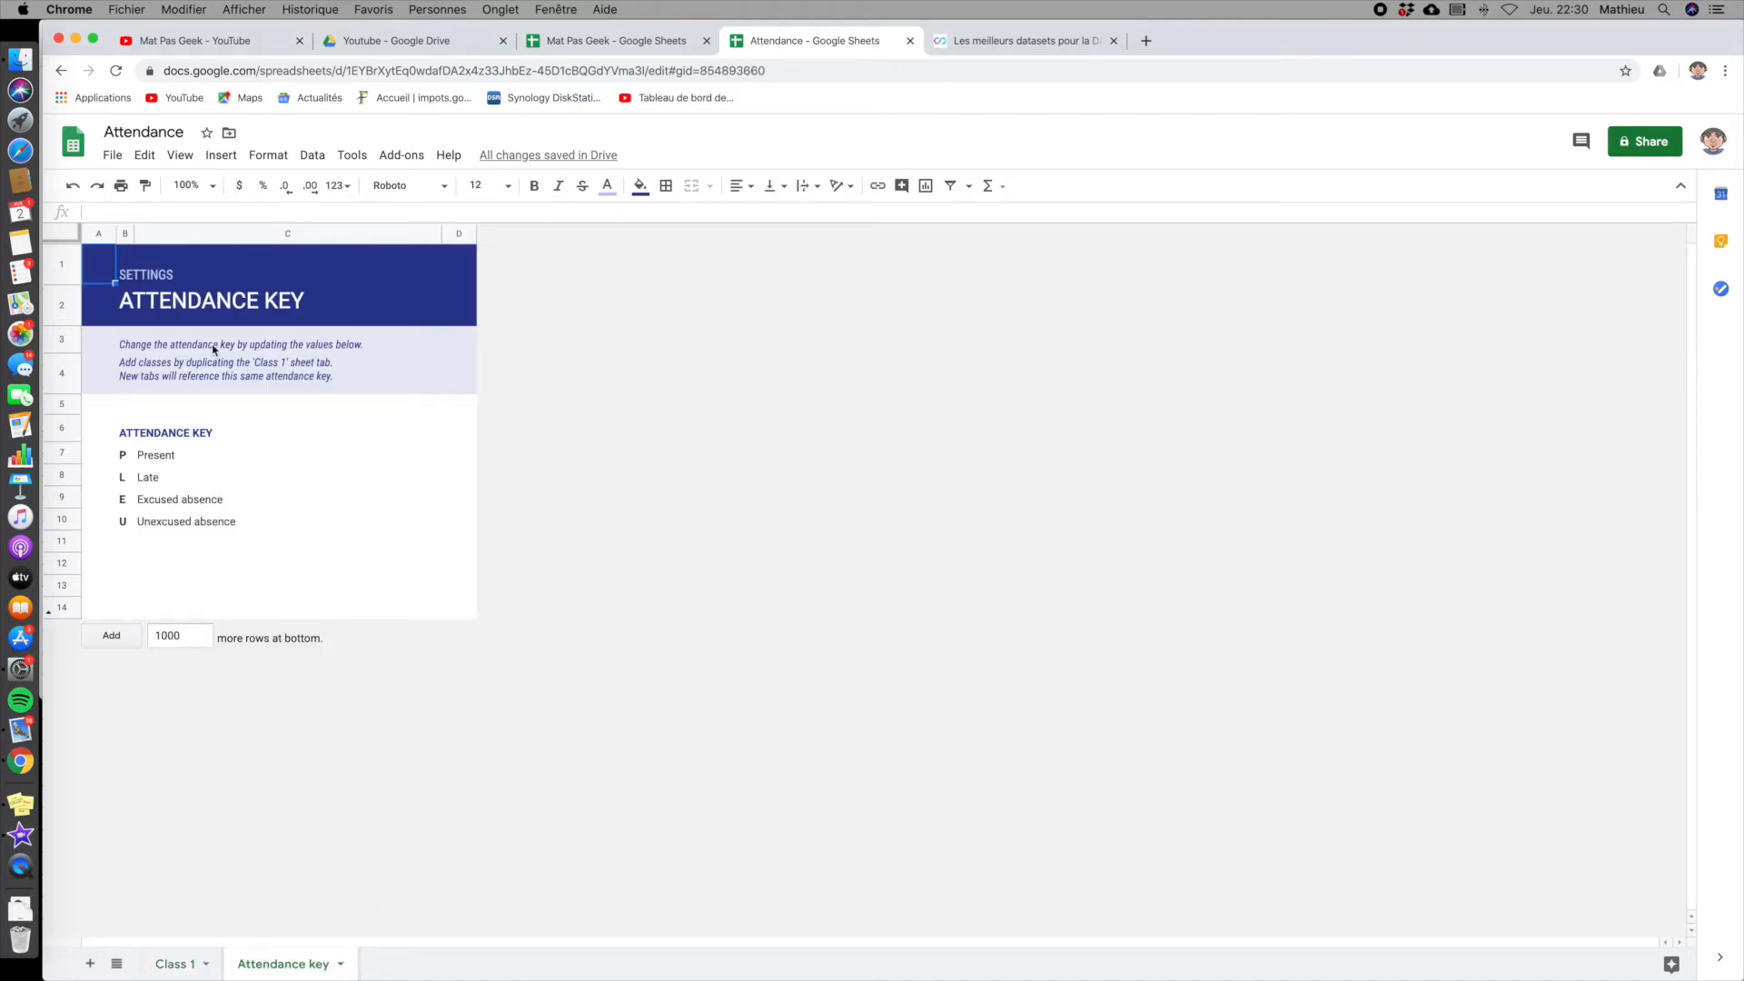
left_click(122, 457)
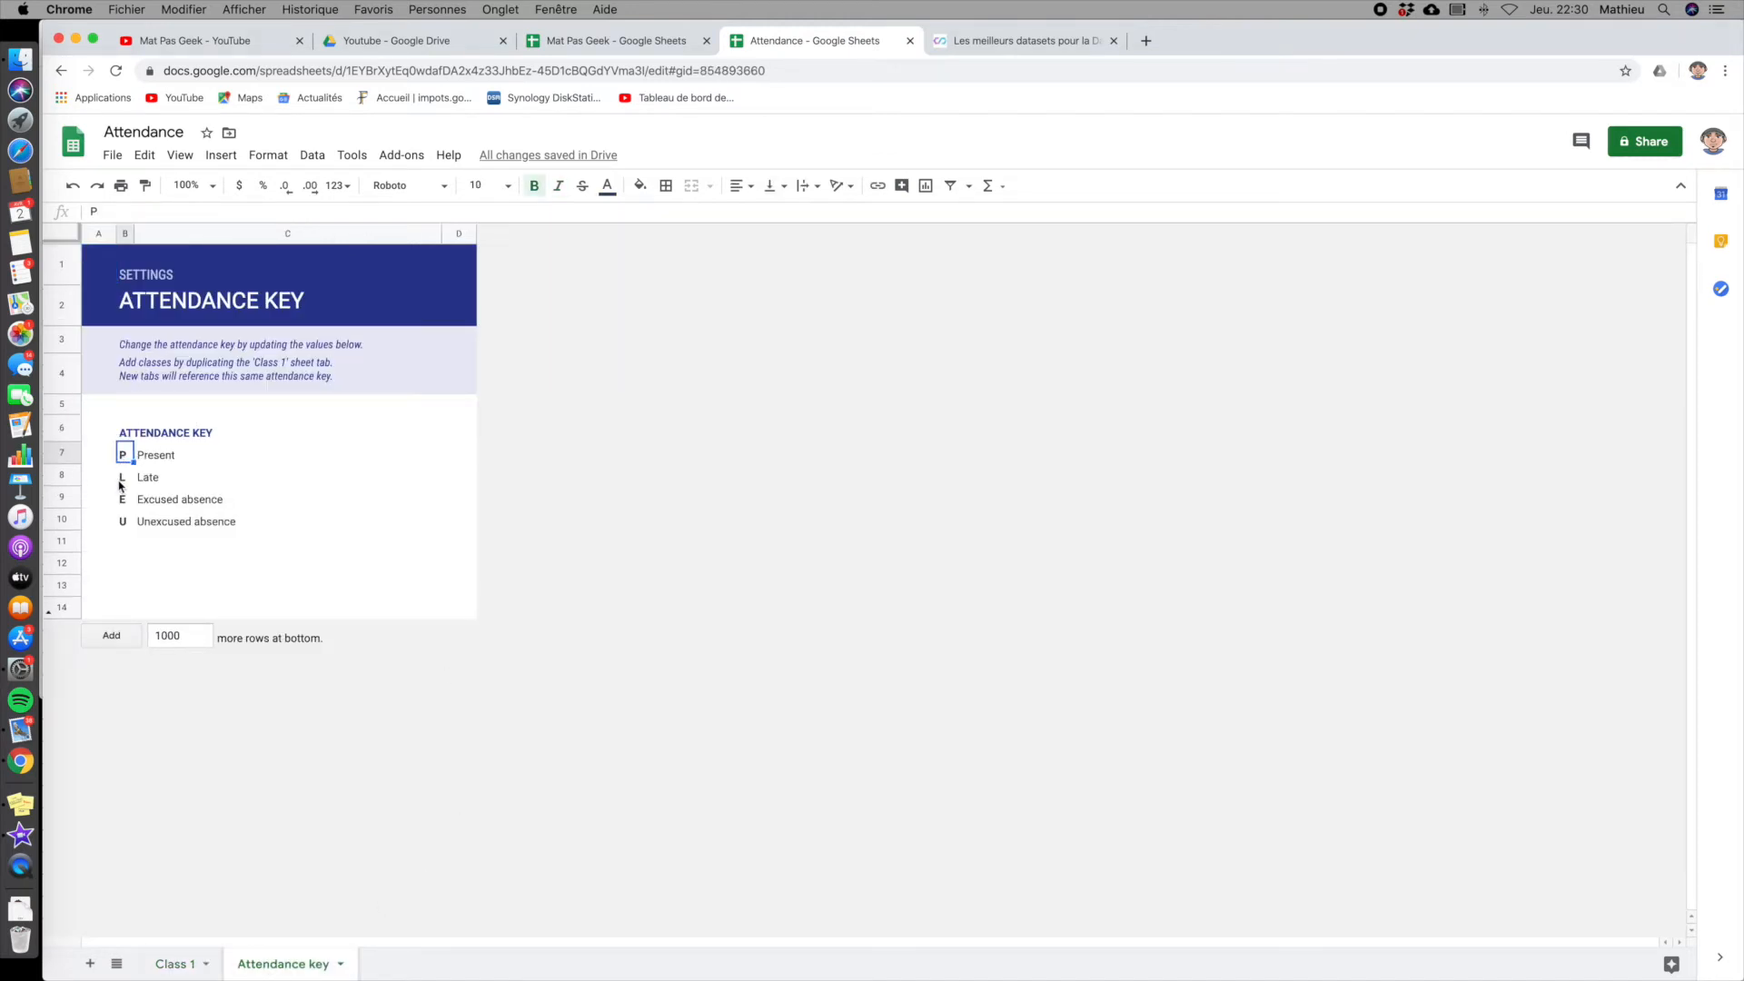
left_click(122, 481)
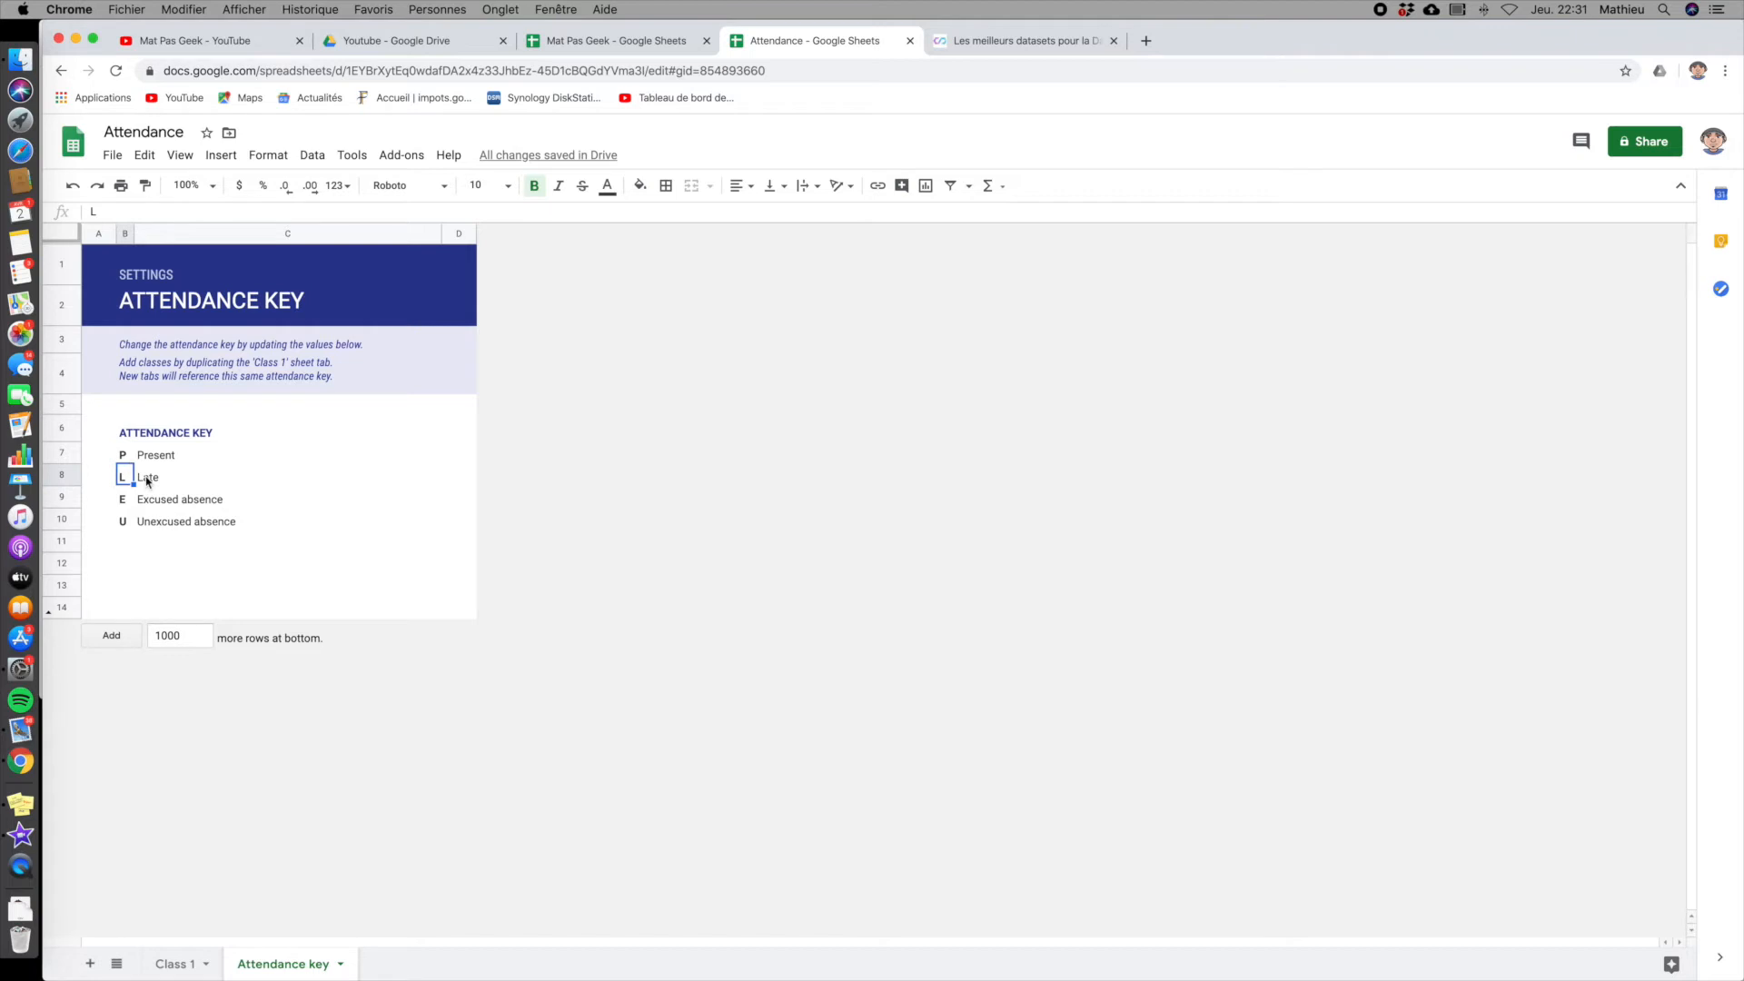
type("K")
key("Return")
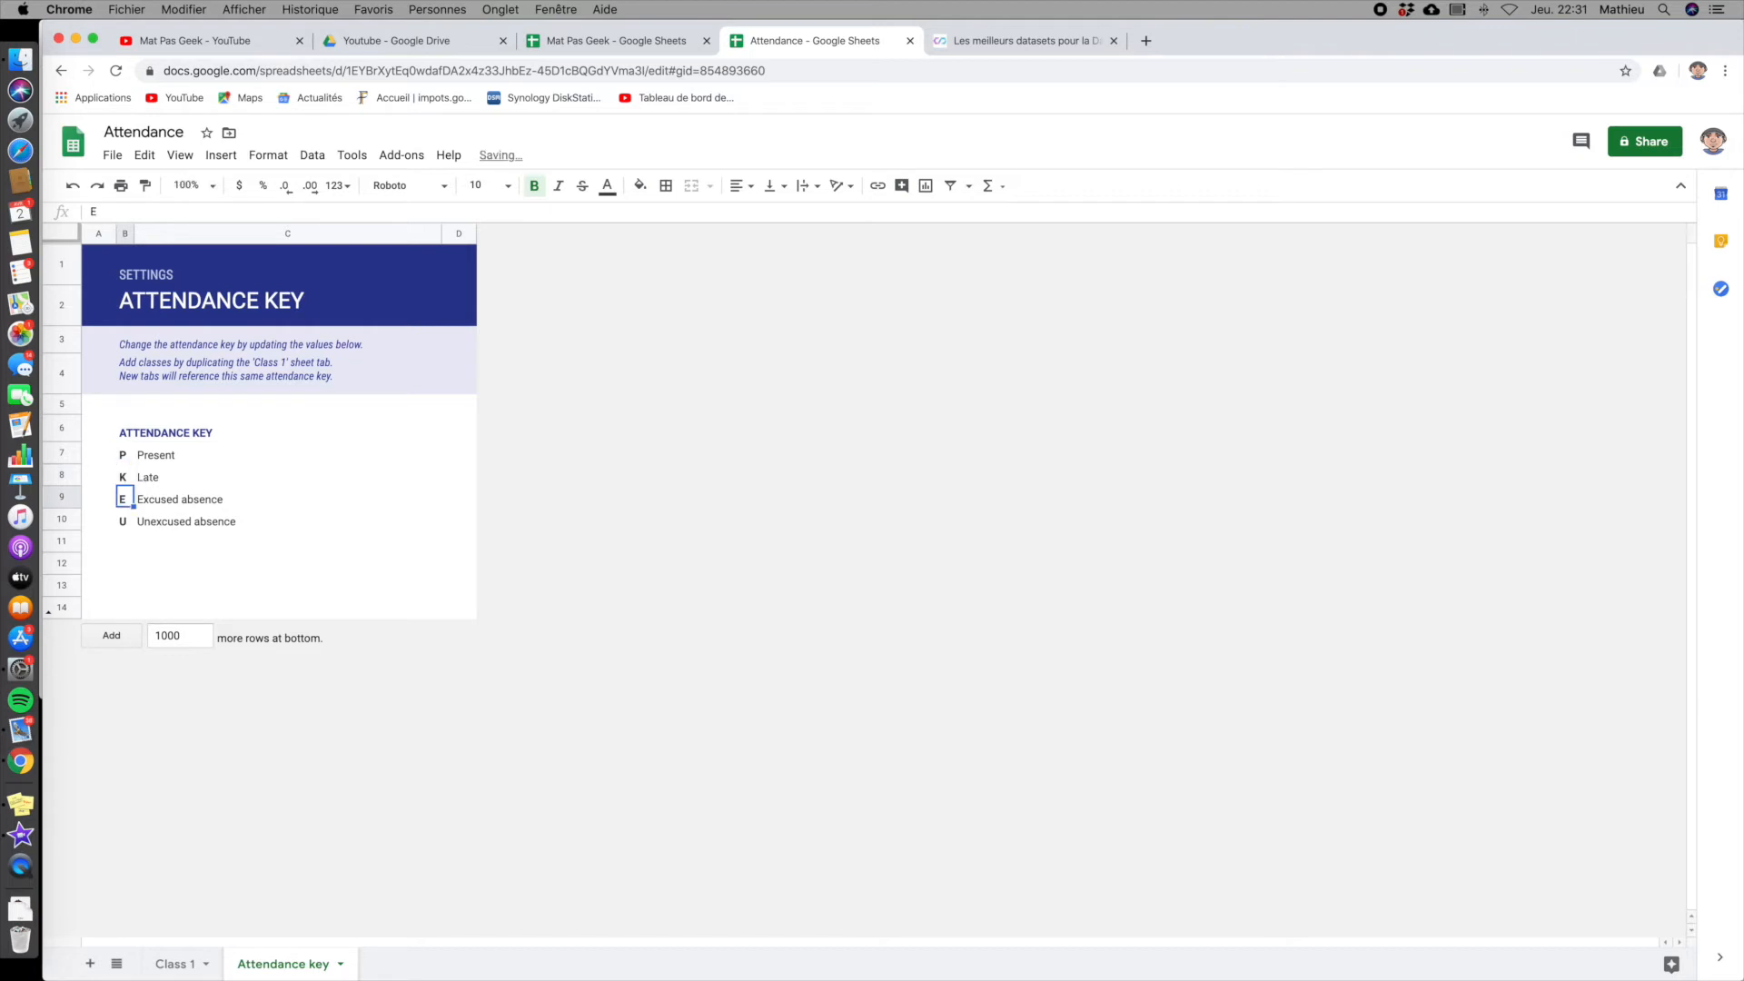
- On the Class 1 sheet, check the Late header code and review cell C5's data validation source range, keeping the rule as is
left_click(172, 964)
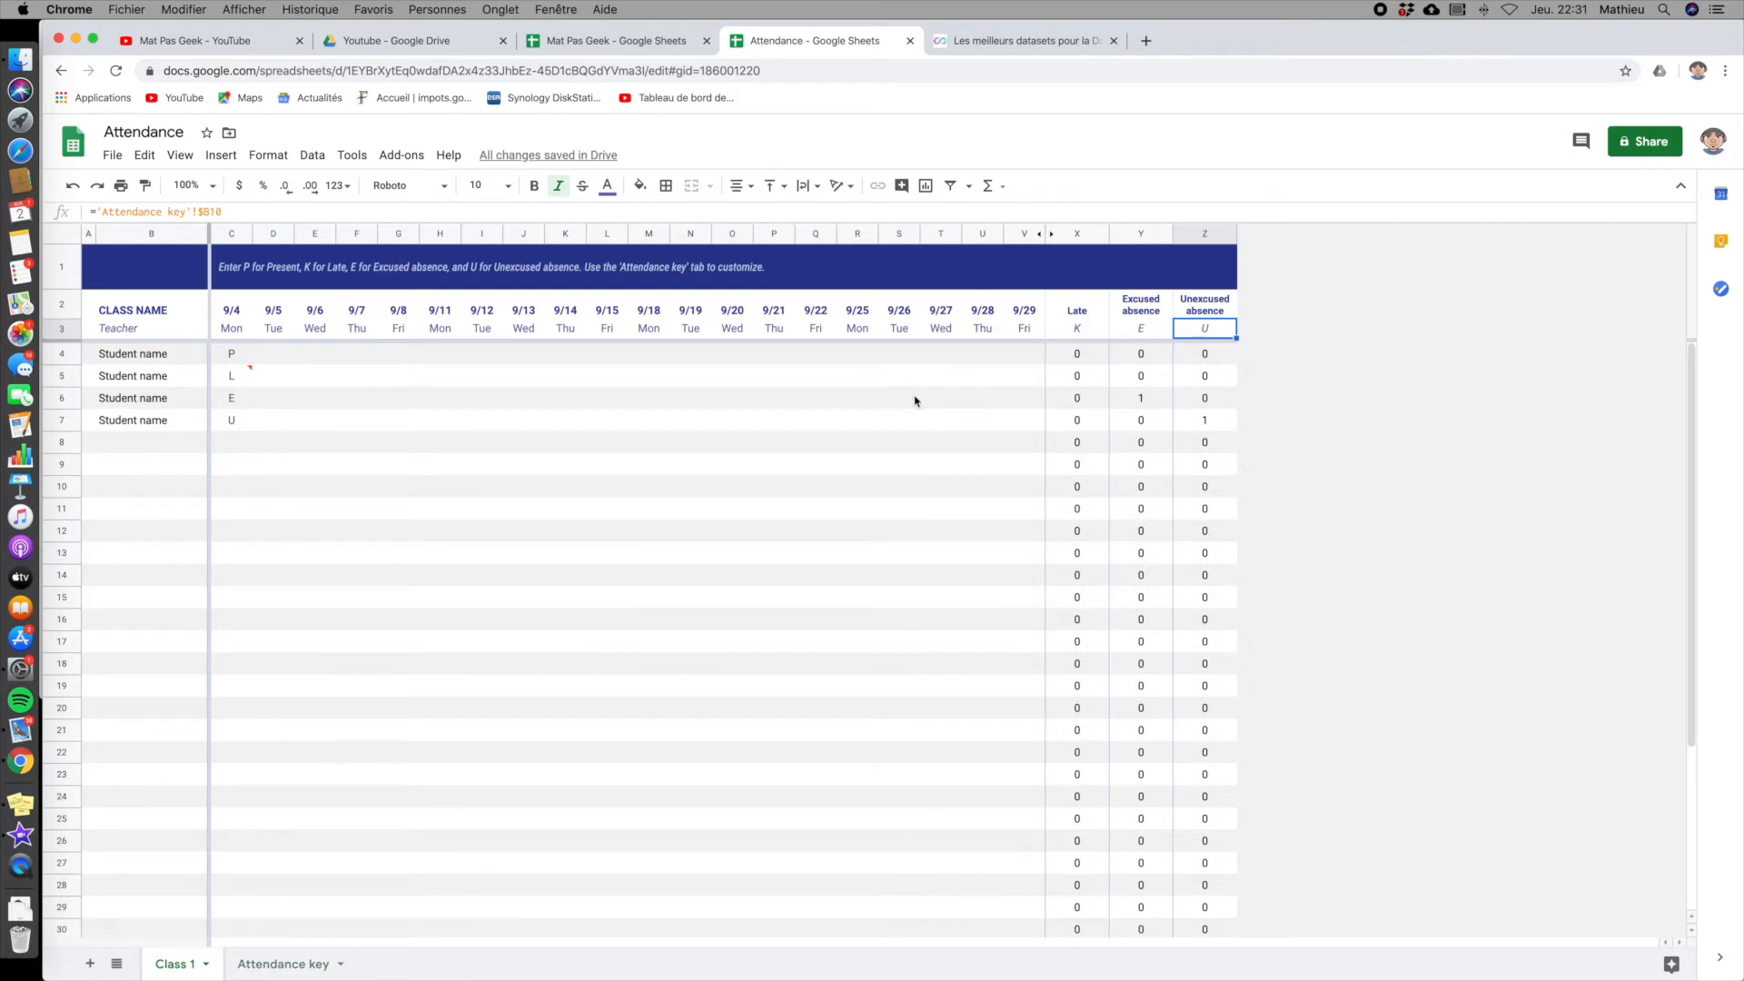
left_click(1086, 332)
left_click(237, 377)
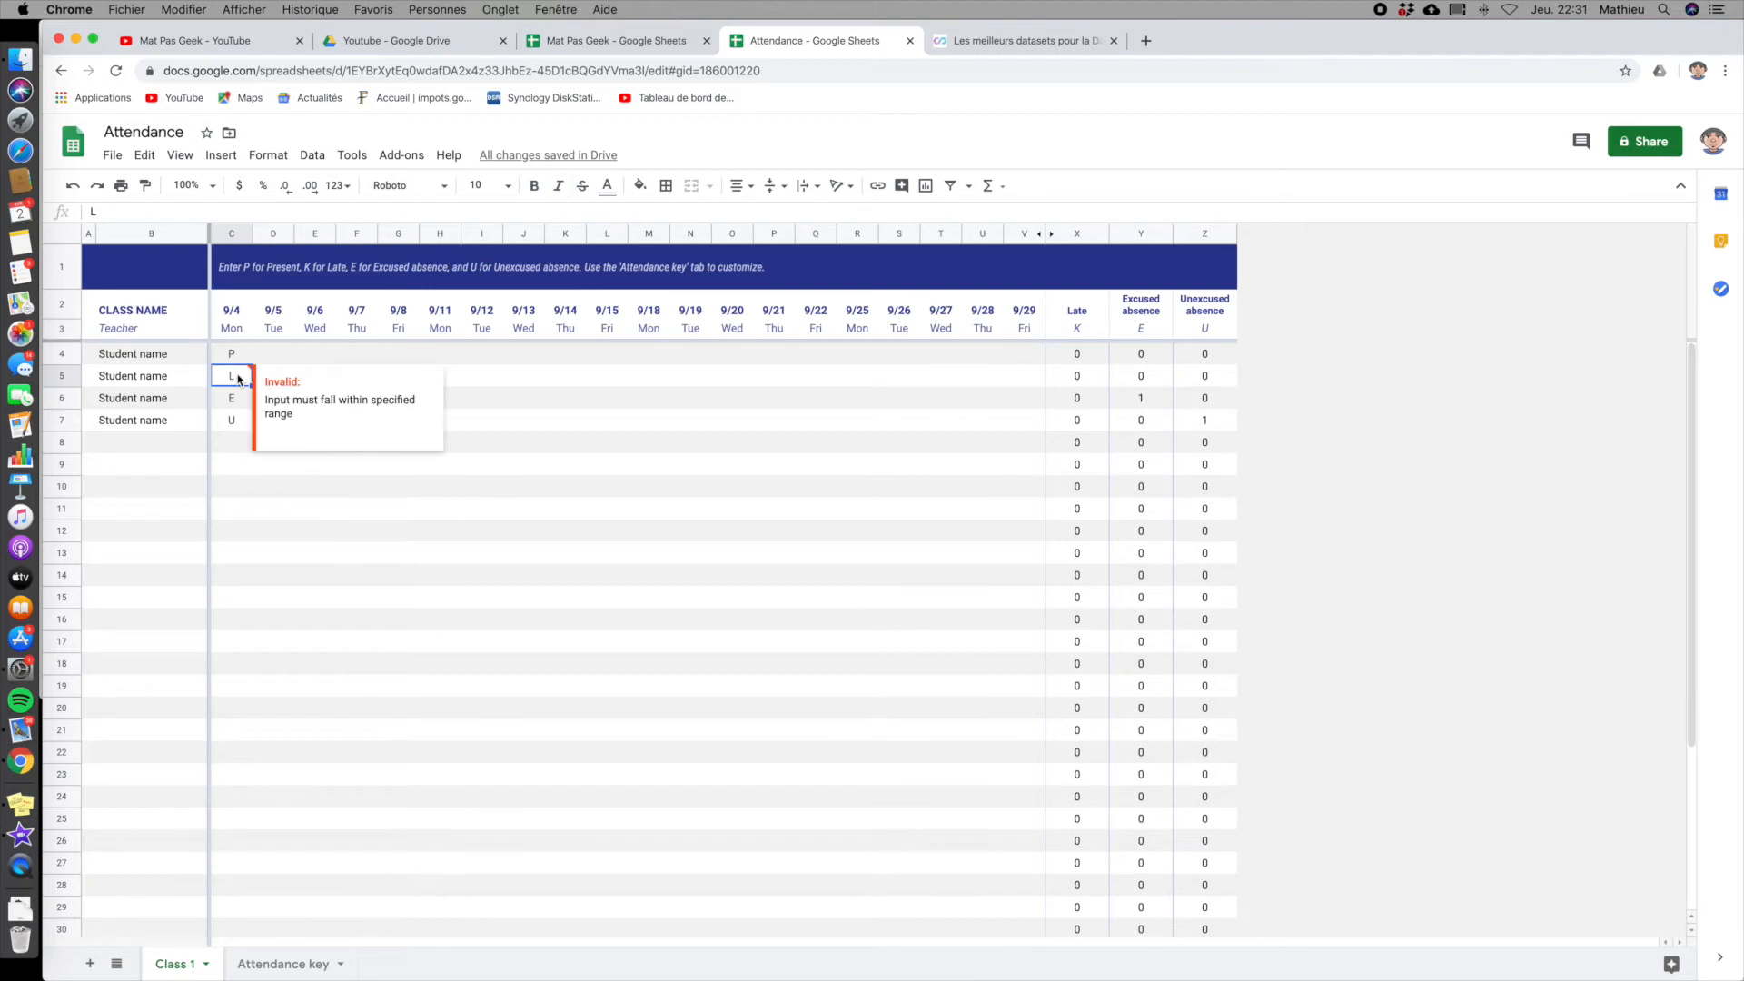
left_click(312, 155)
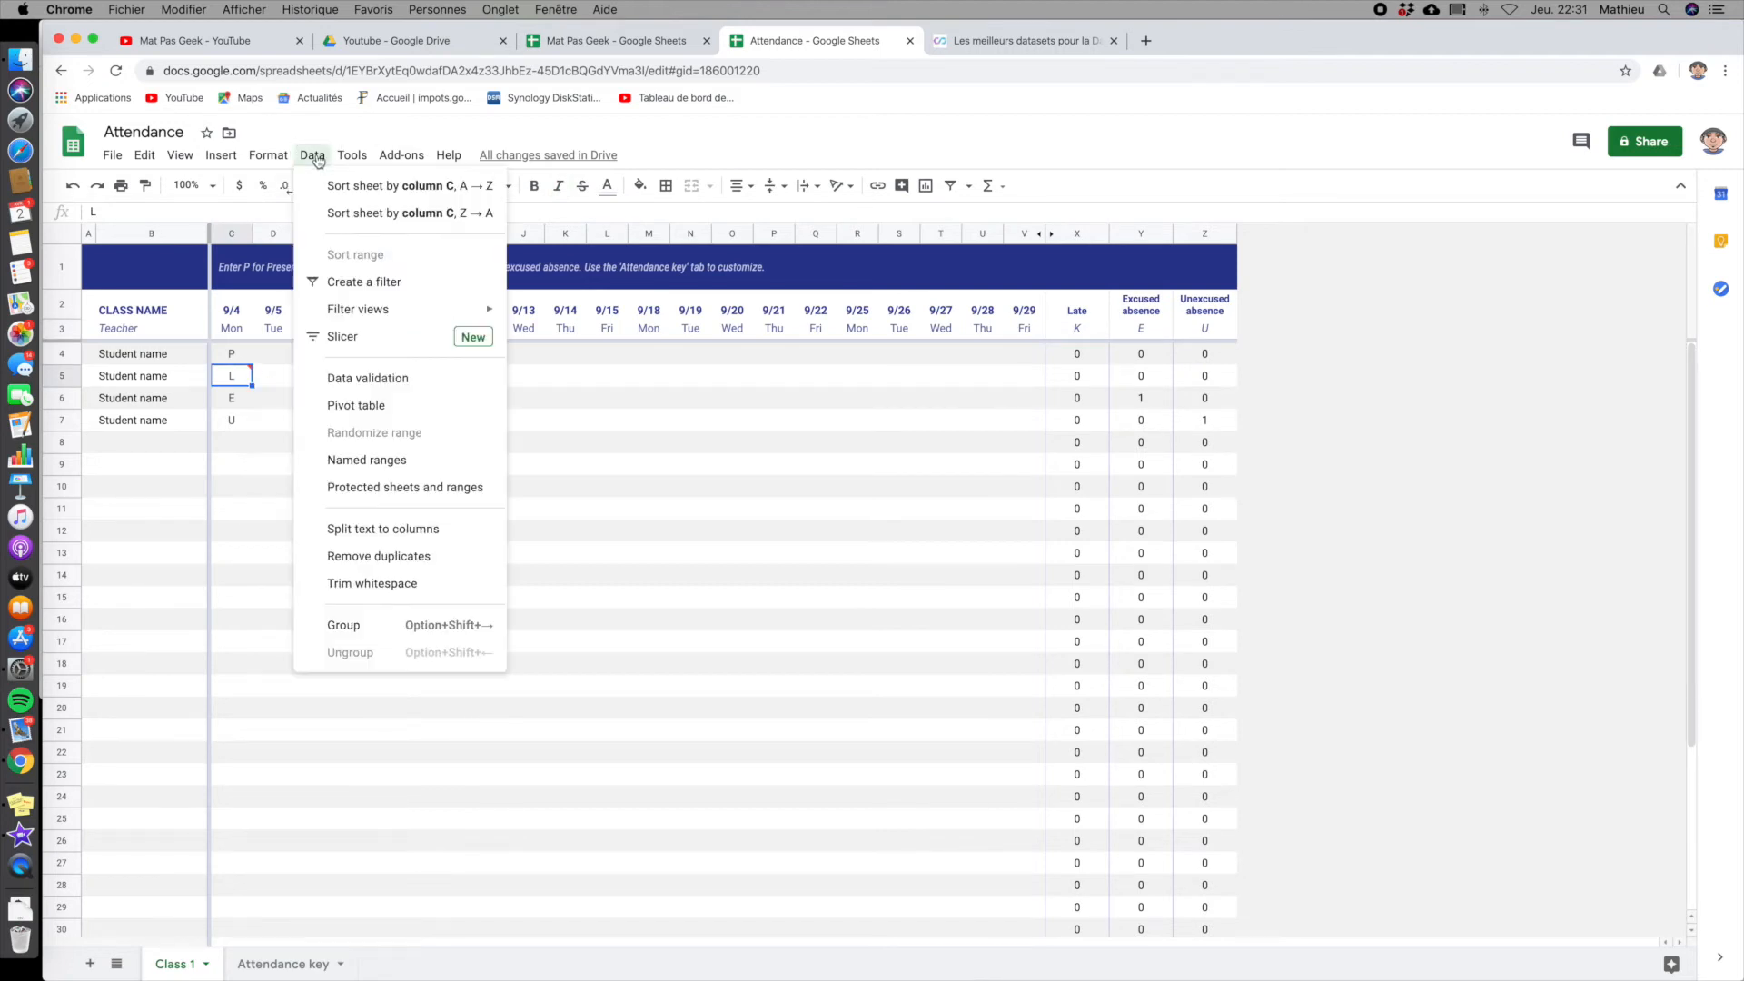
left_click(354, 379)
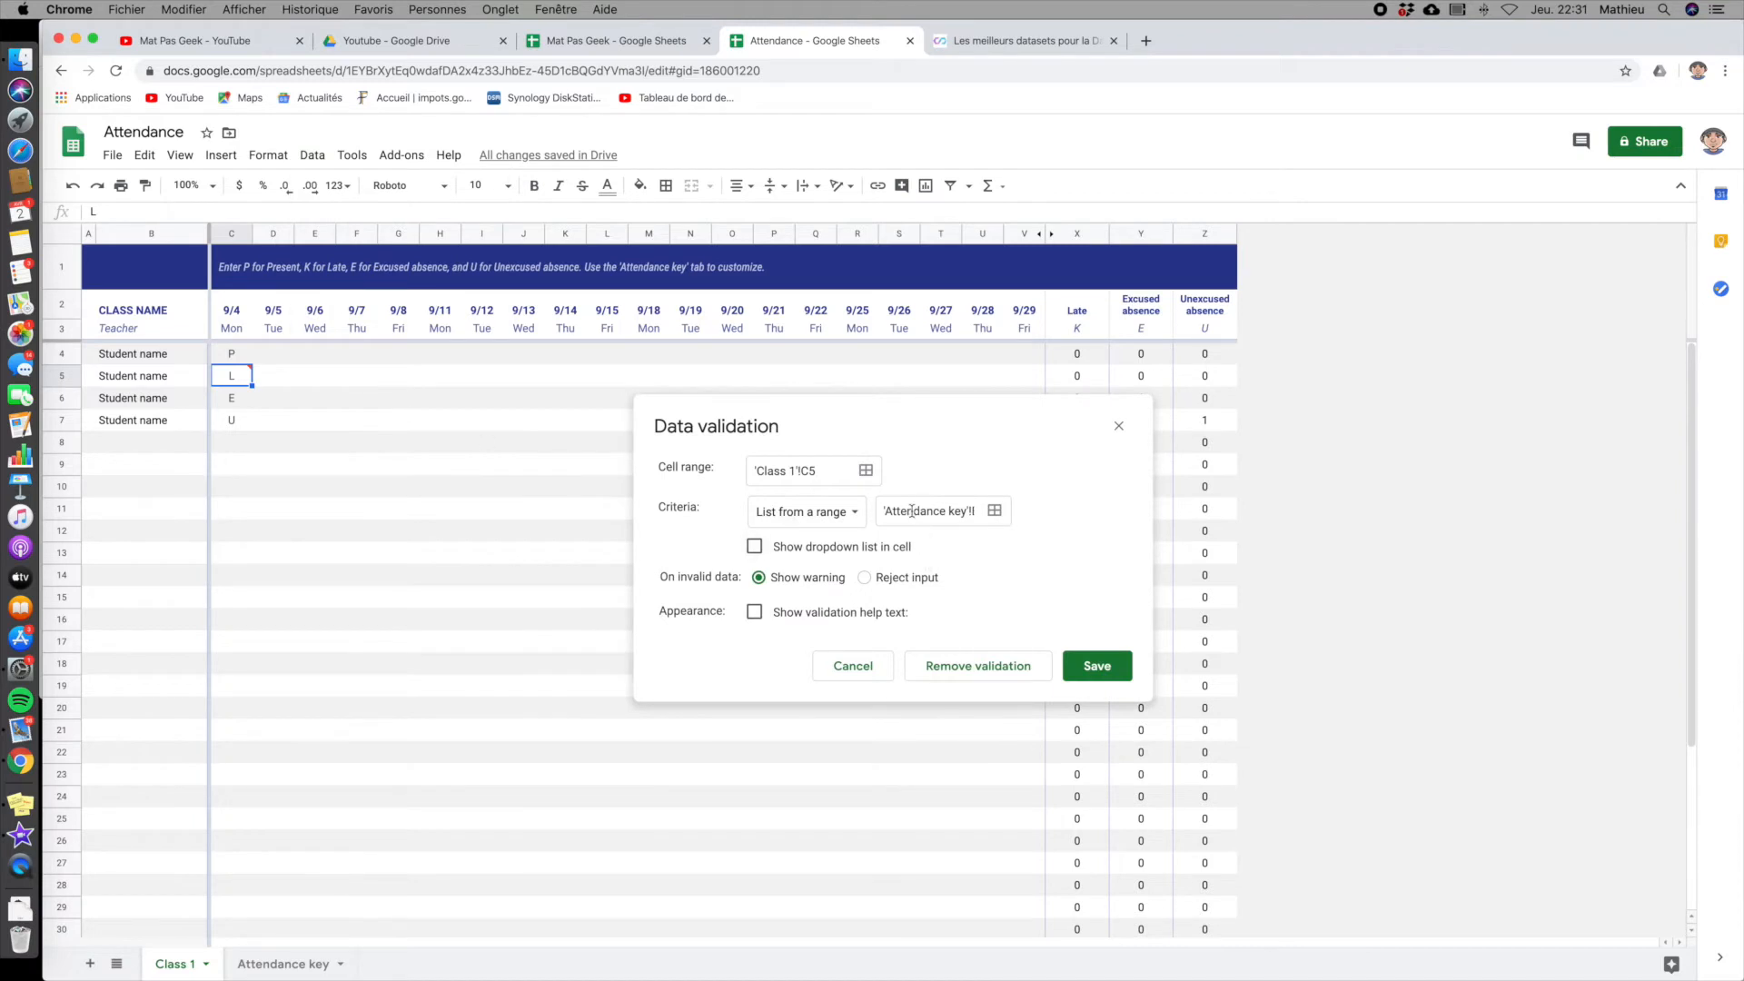
mouse_move(941, 512)
left_mouse_down()
mouse_move(1019, 526)
mouse_move(921, 517)
left_mouse_up()
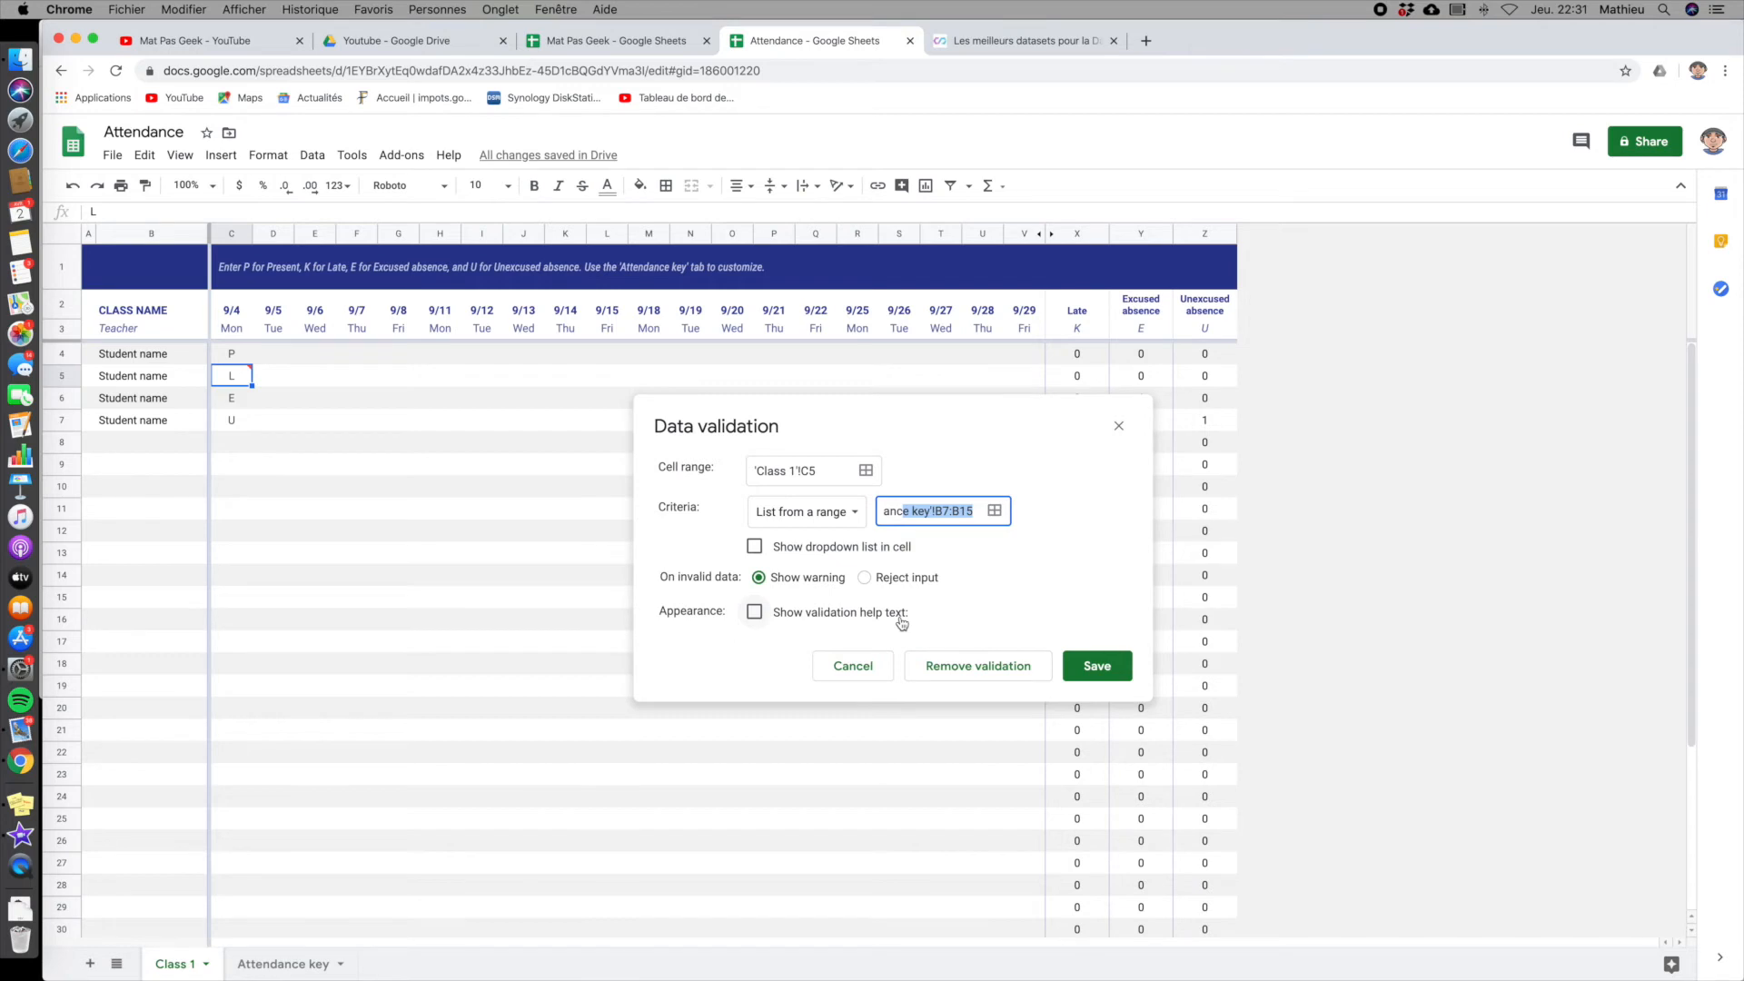
left_click(1092, 667)
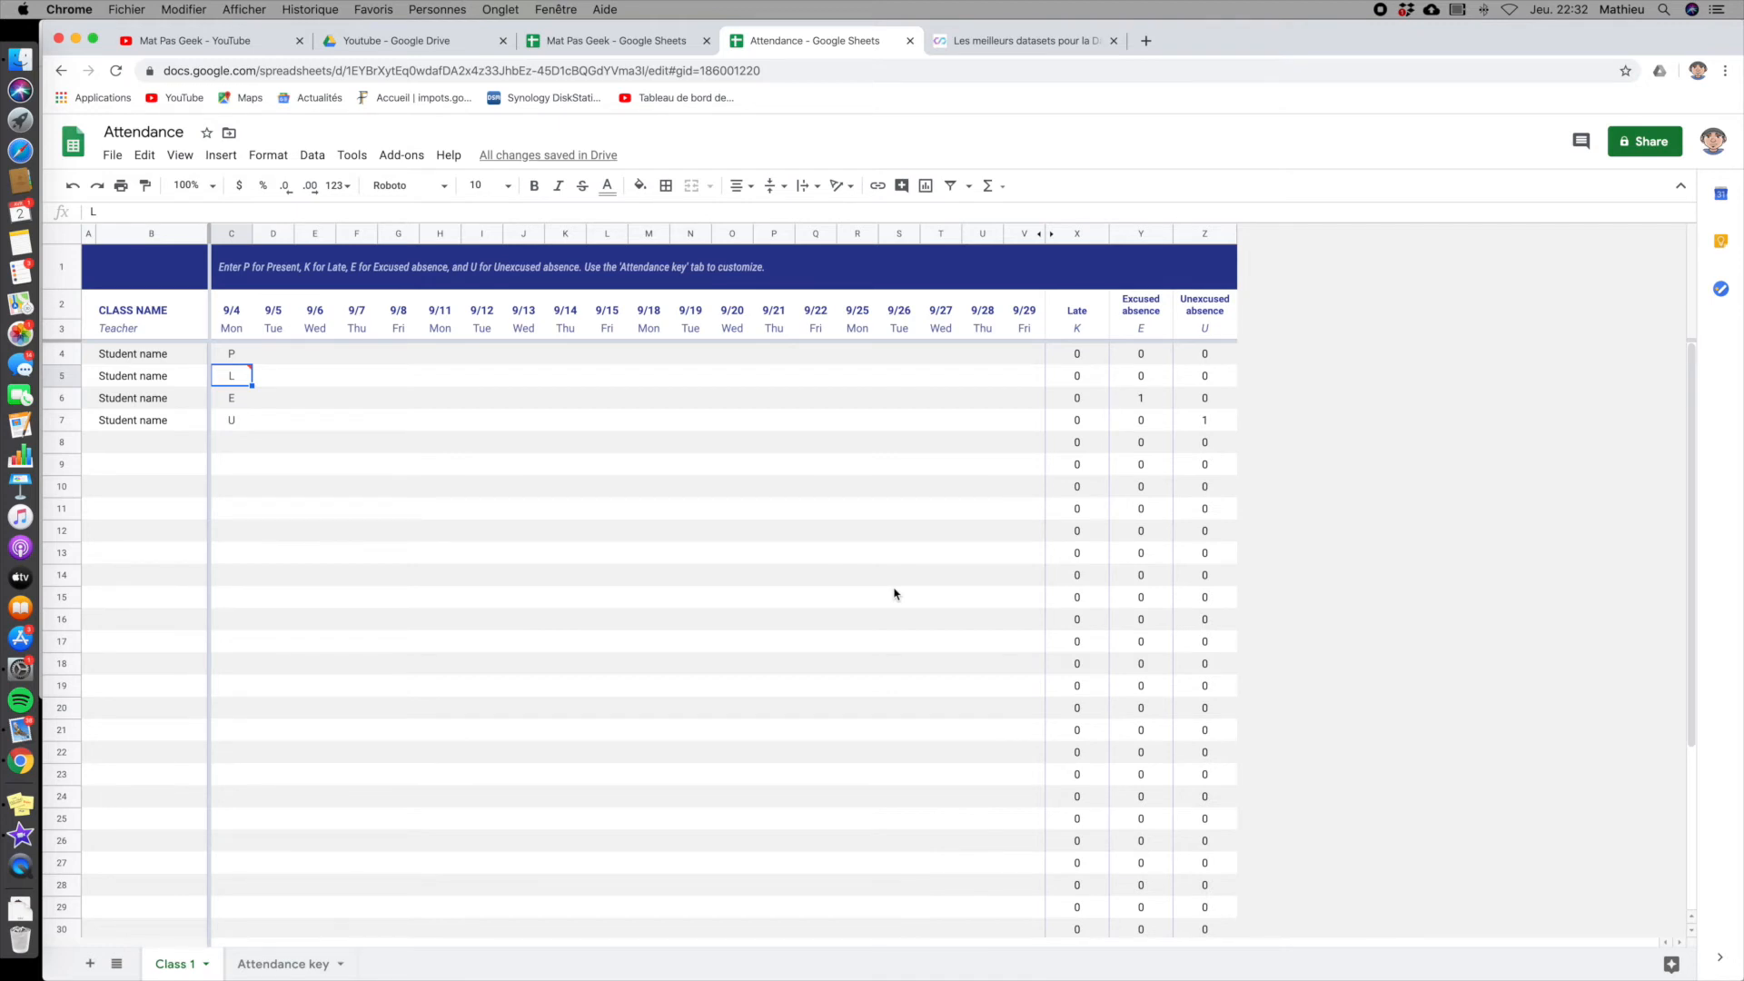
- Check the code references under the Late, Excused and Unexcused absence headers, and replace the second student's 9/4 code with K
left_click(1086, 328)
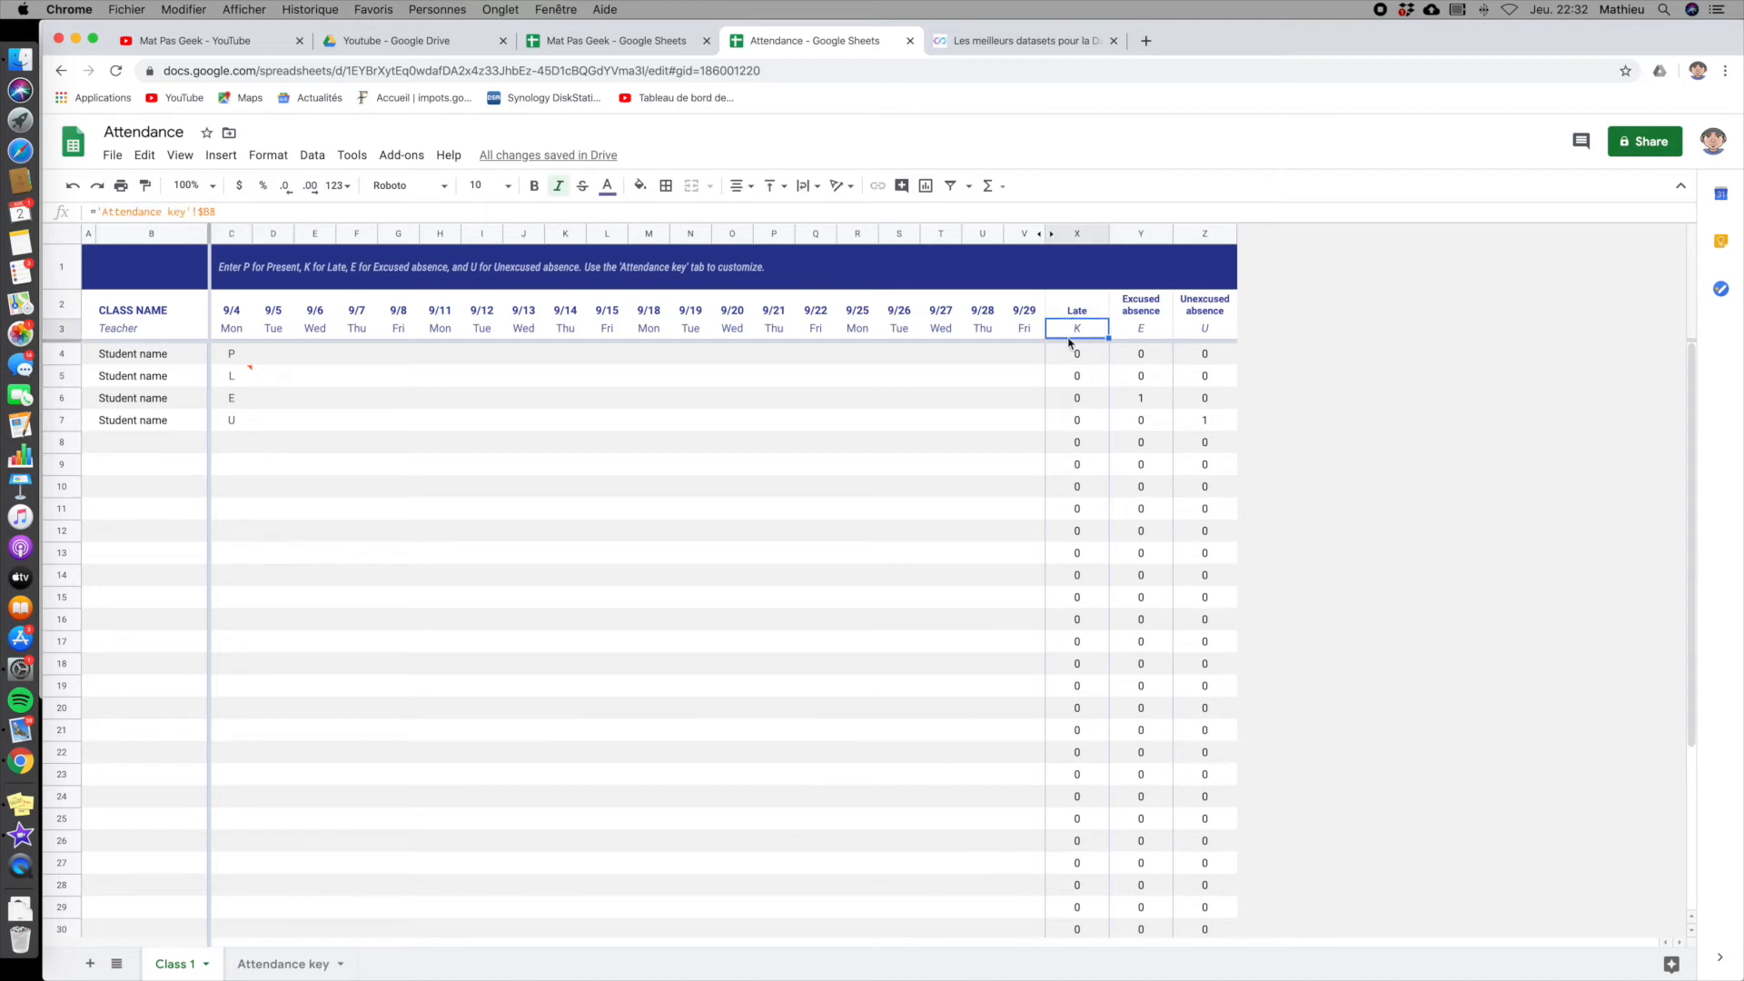
left_click(1155, 329)
left_click(1190, 329)
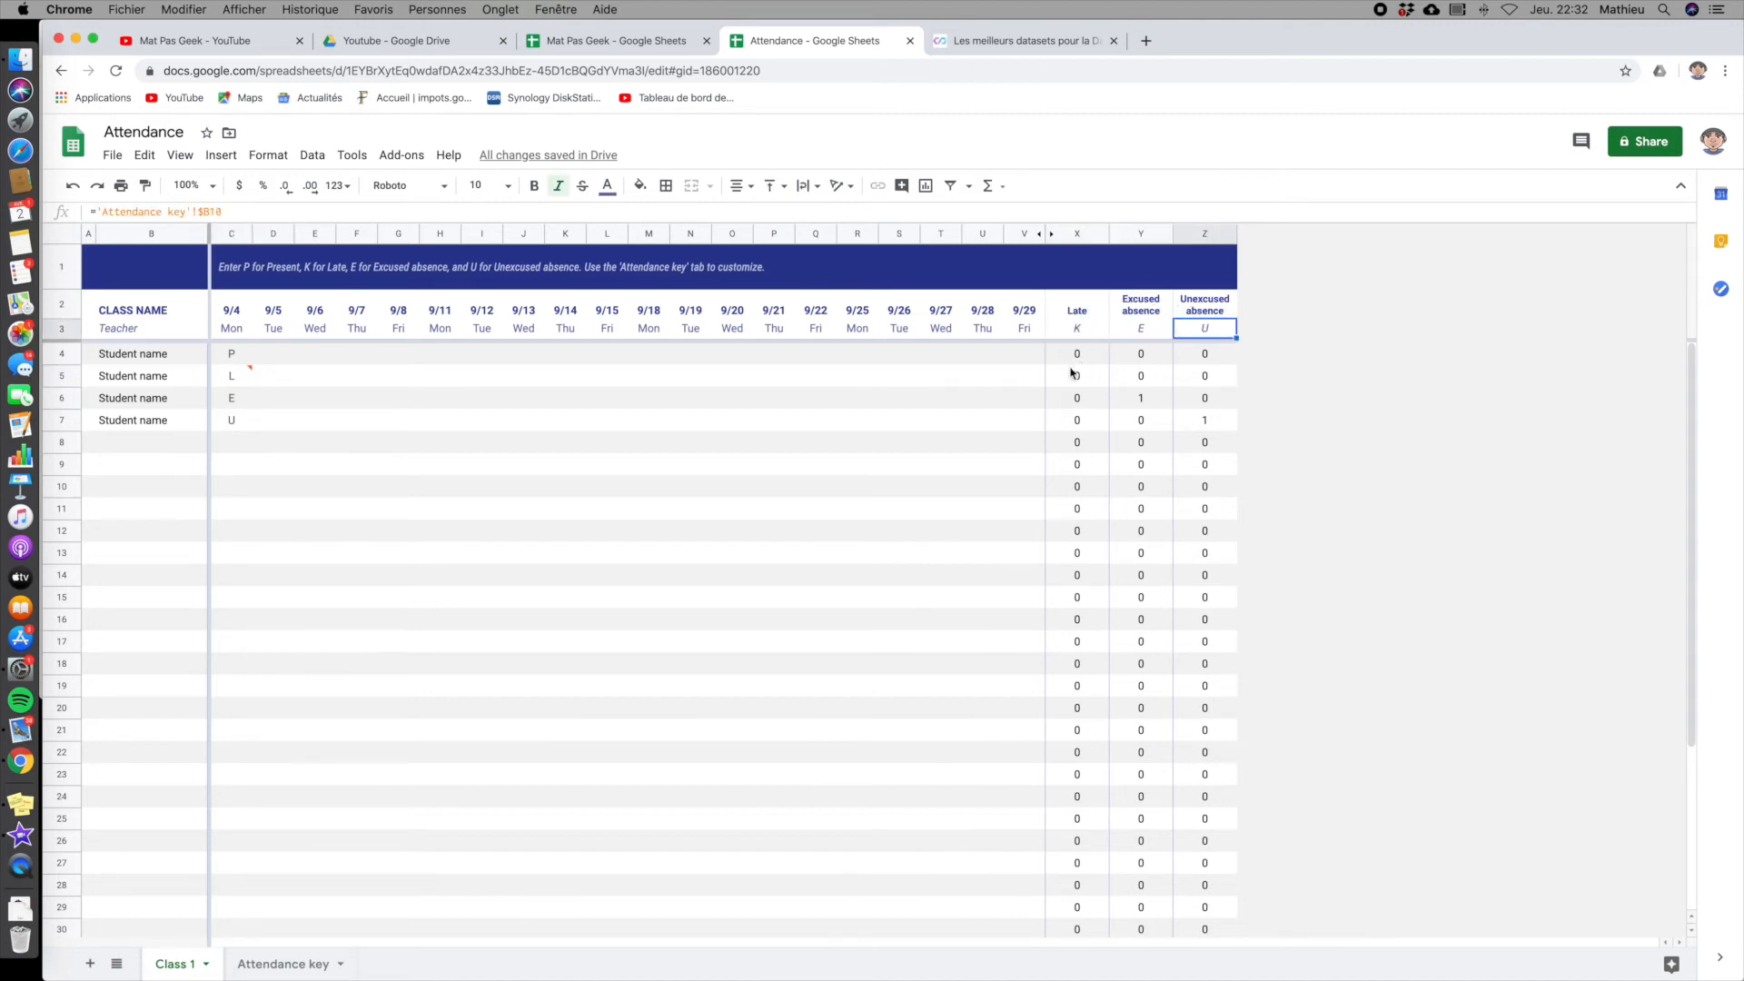
left_click(232, 385)
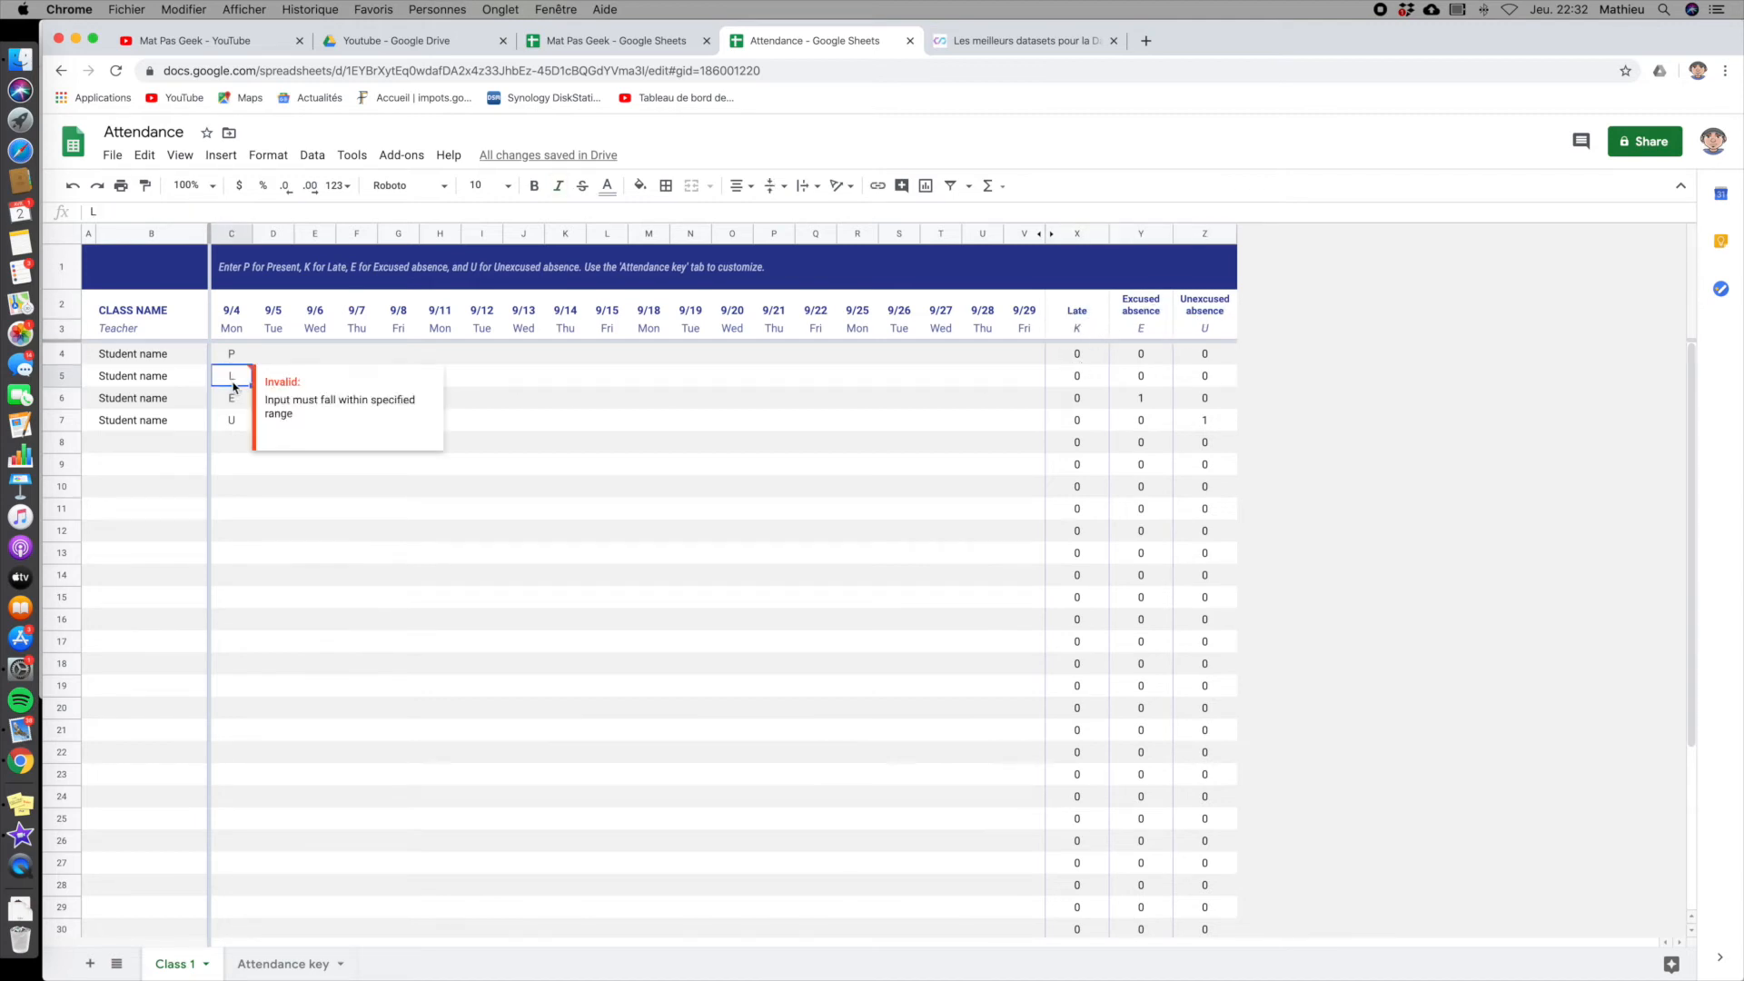
type("K")
key("Return")
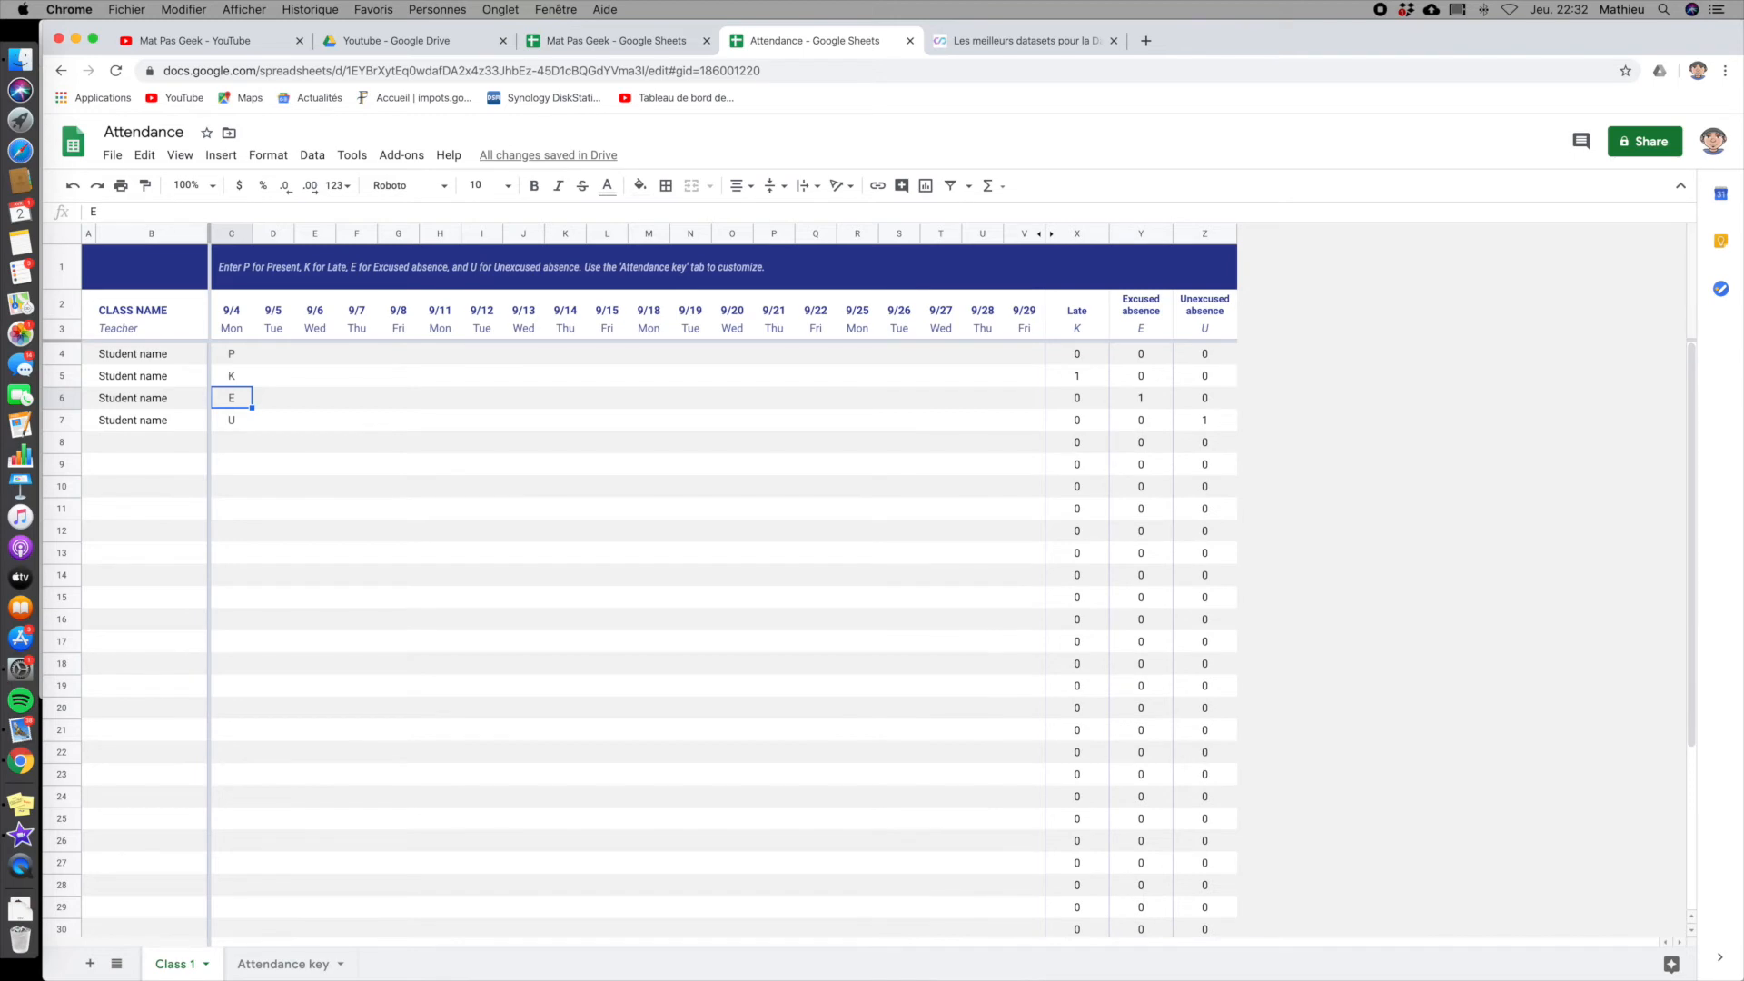
- Switch to the Mat Pas Geek spreadsheet and review cell A2's client dropdown and its data validation source, leaving the rule as is
left_click(628, 45)
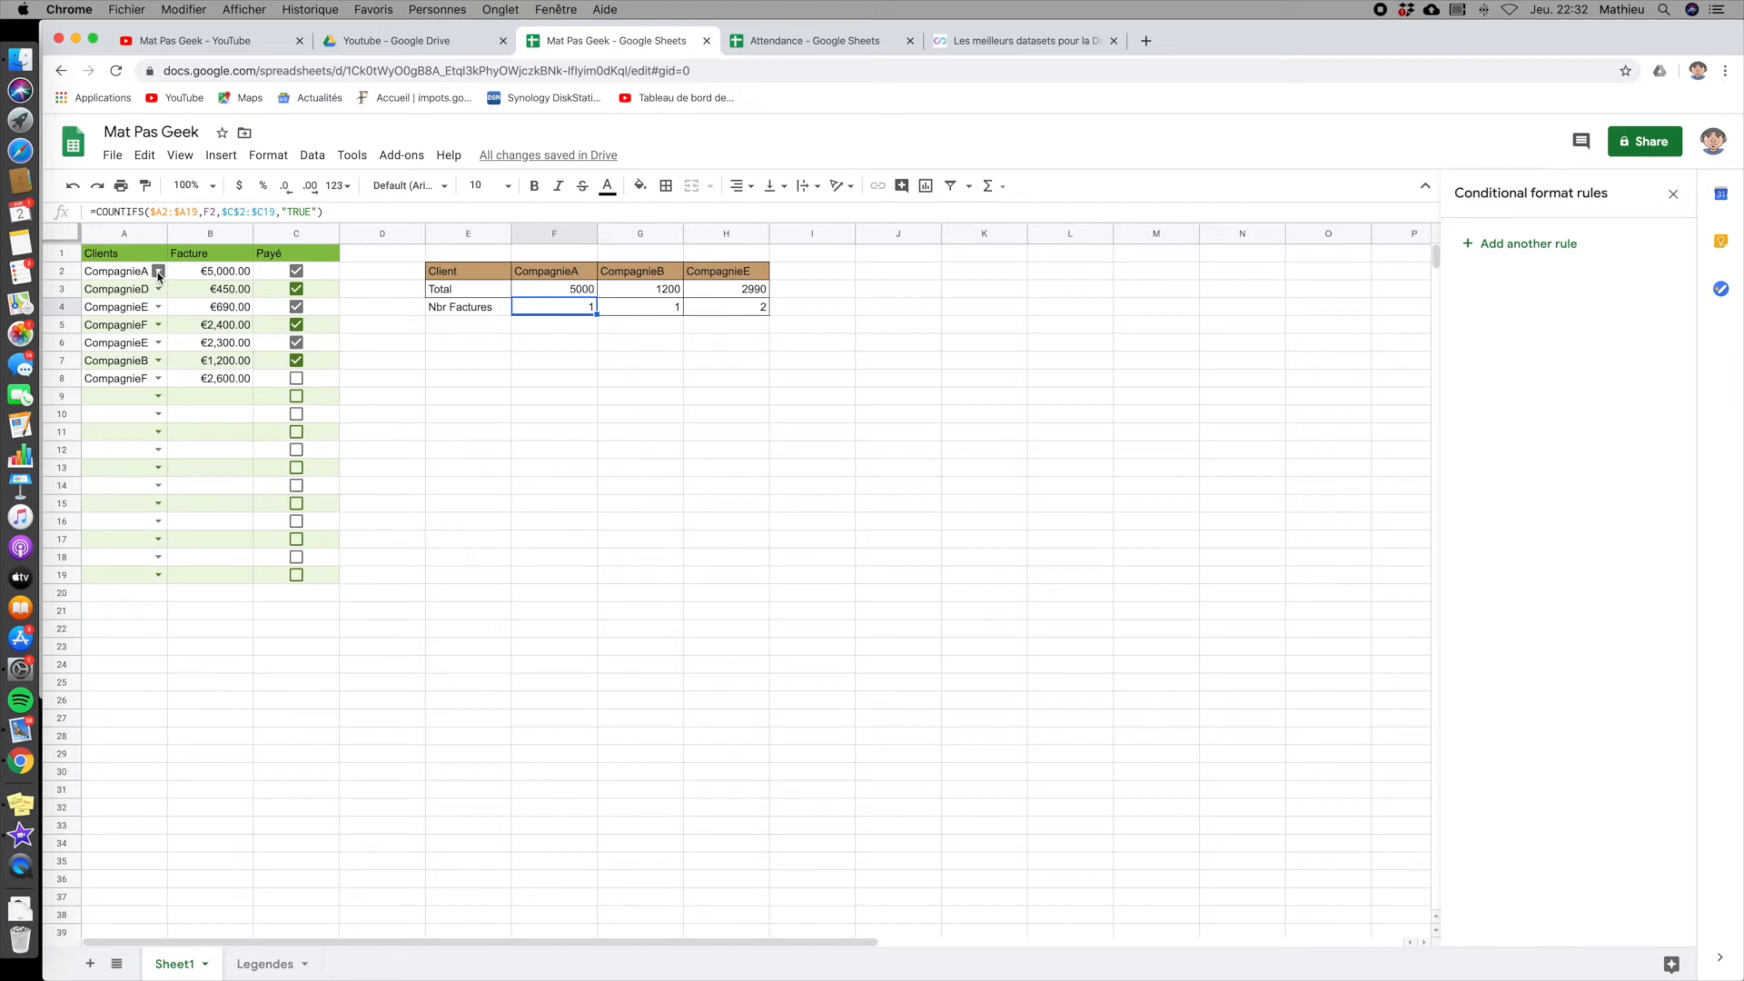
left_click(158, 271)
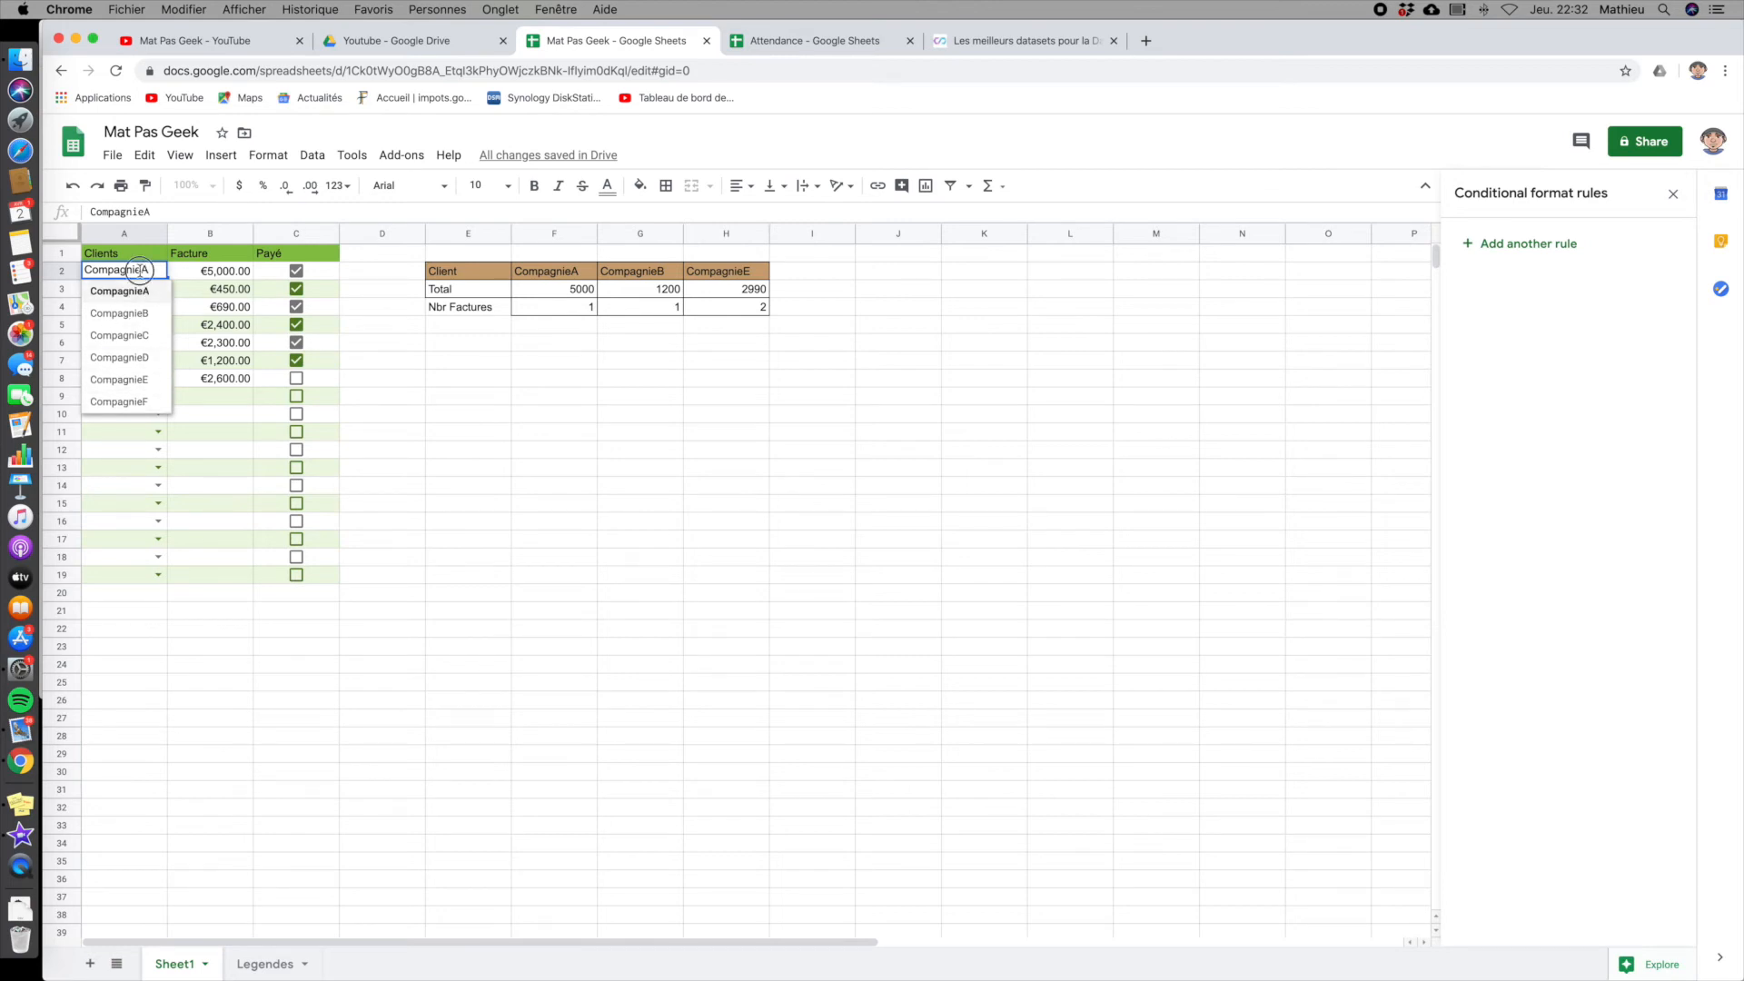
left_click(312, 156)
left_click(312, 156)
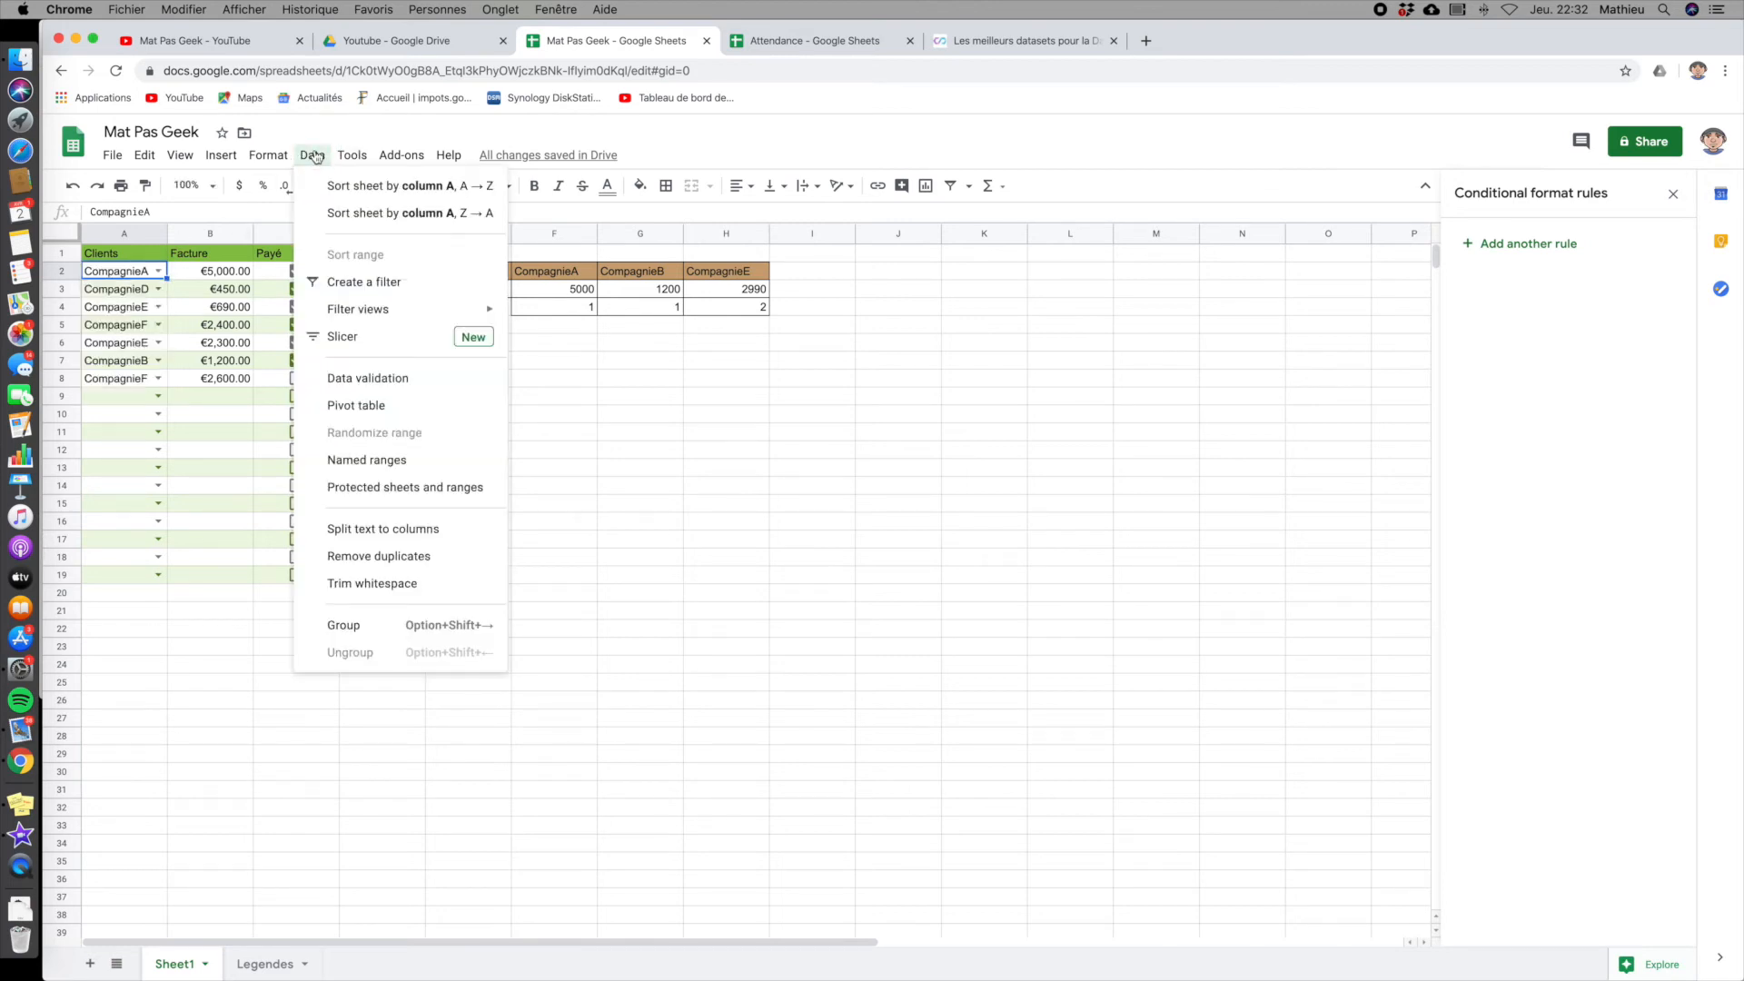
left_click(346, 390)
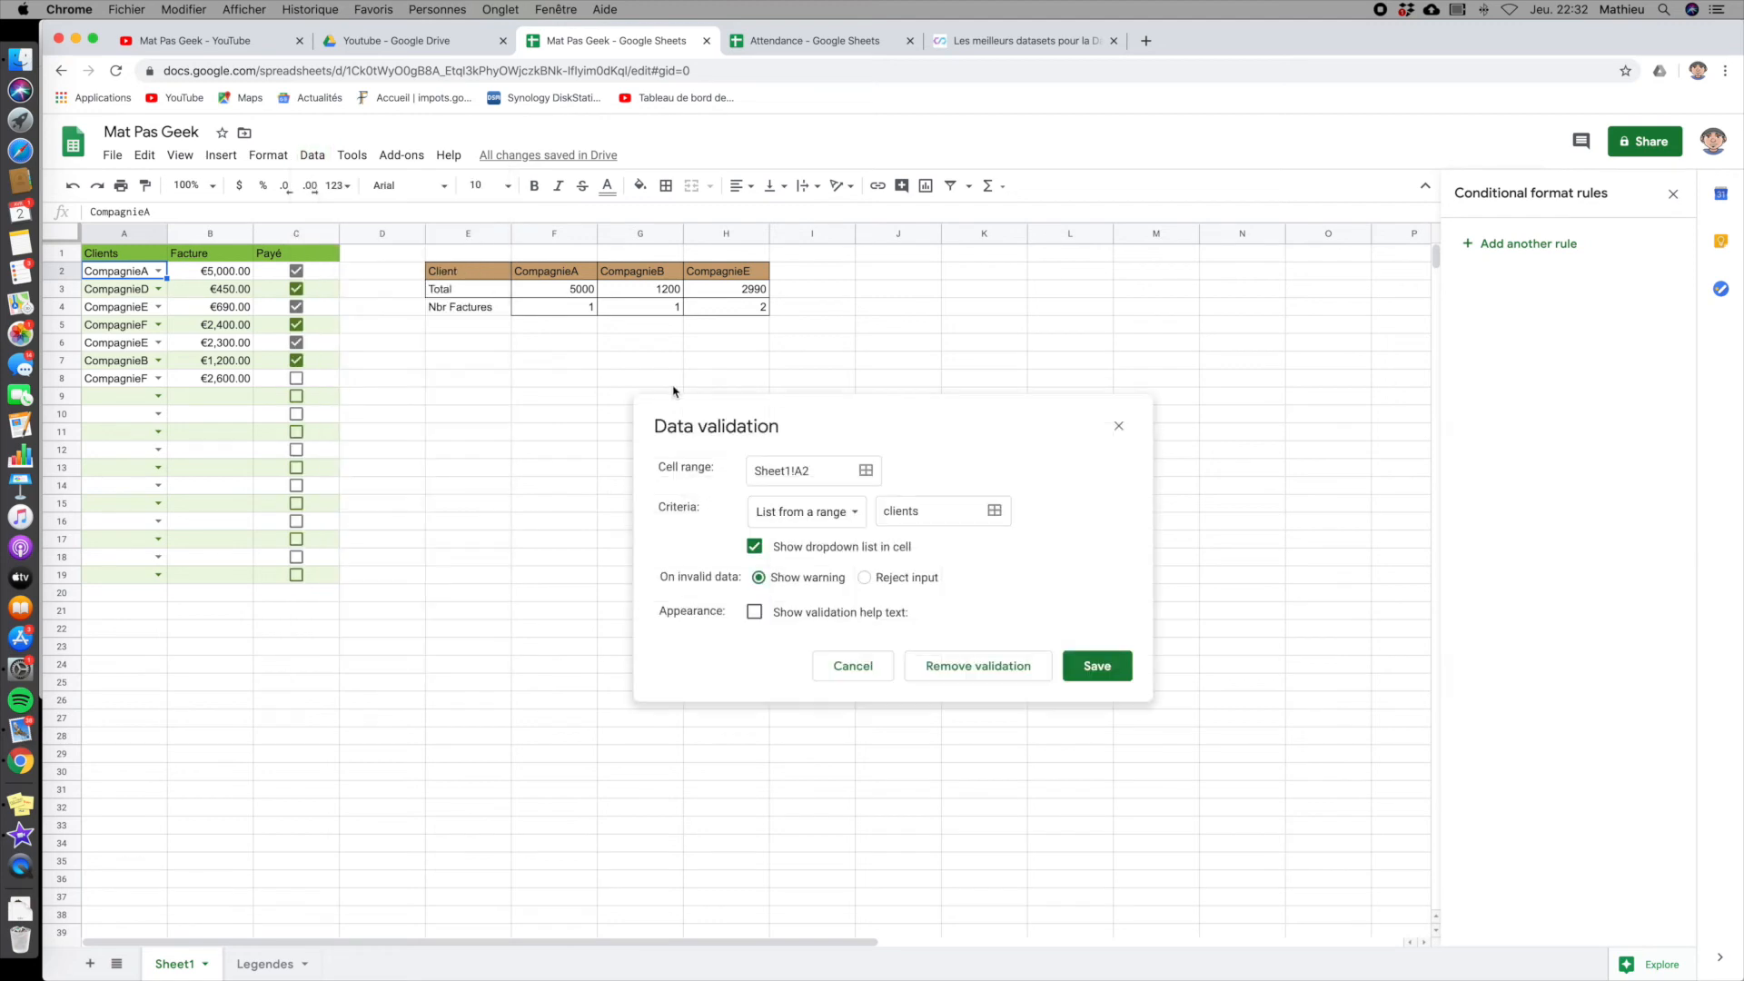
left_click(936, 516)
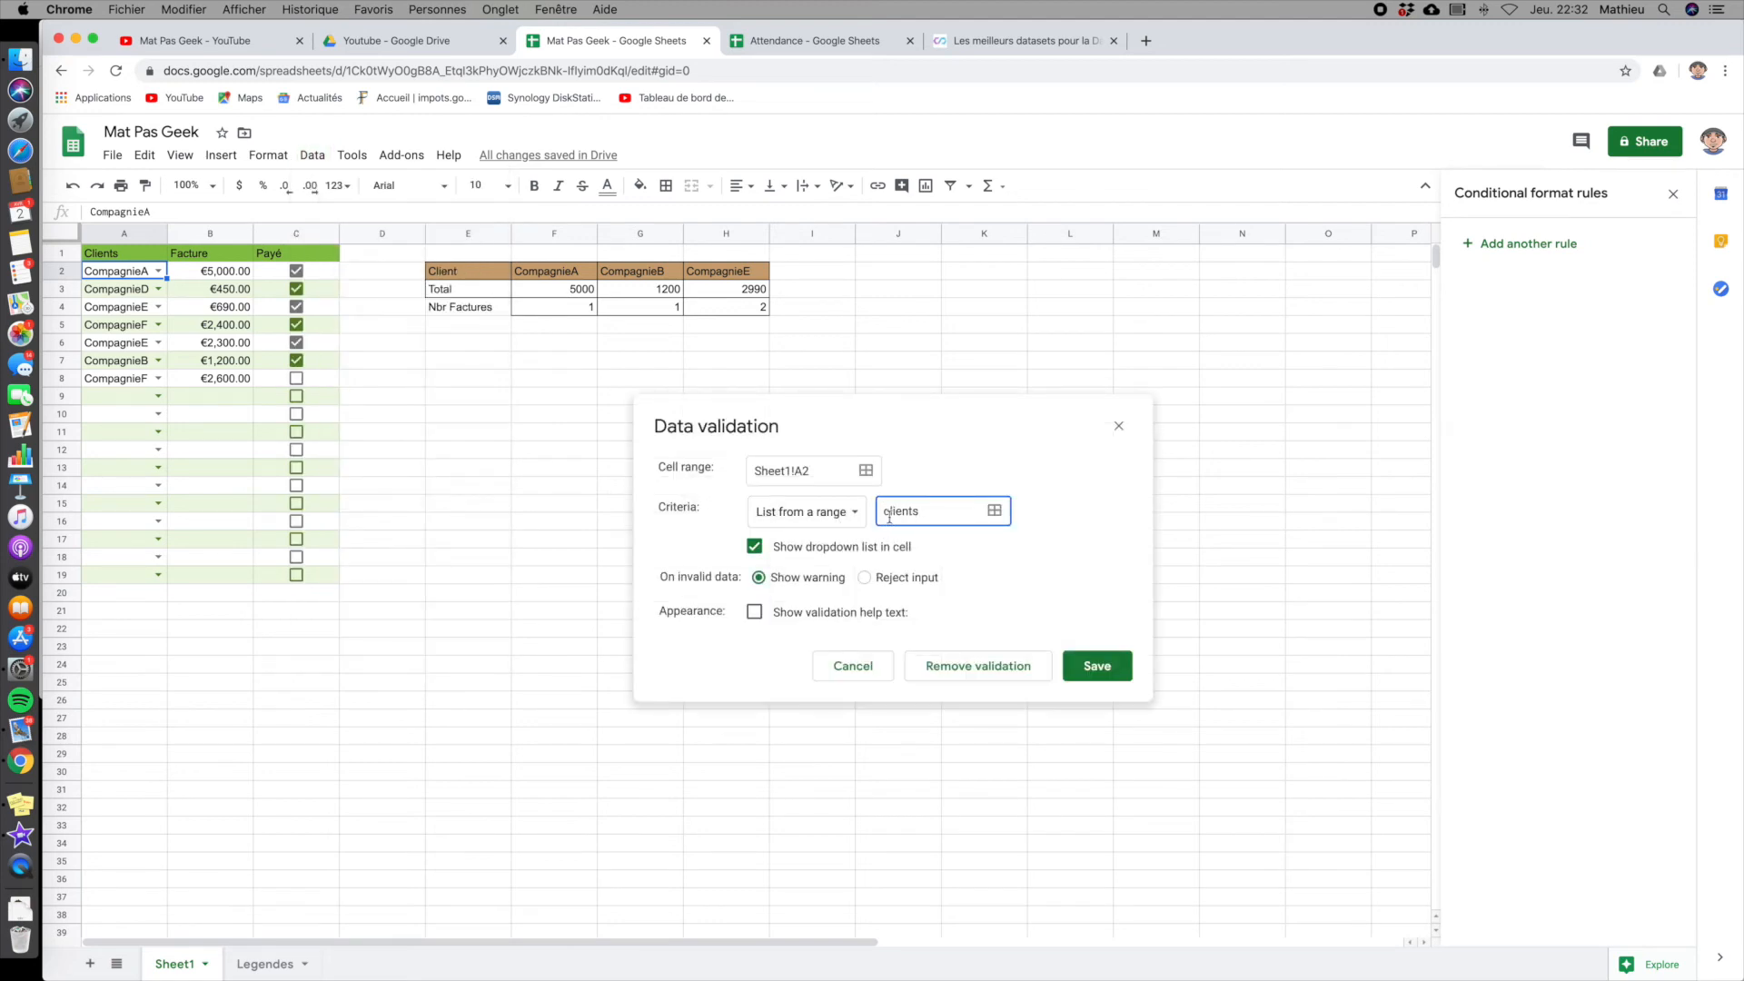
left_click(845, 665)
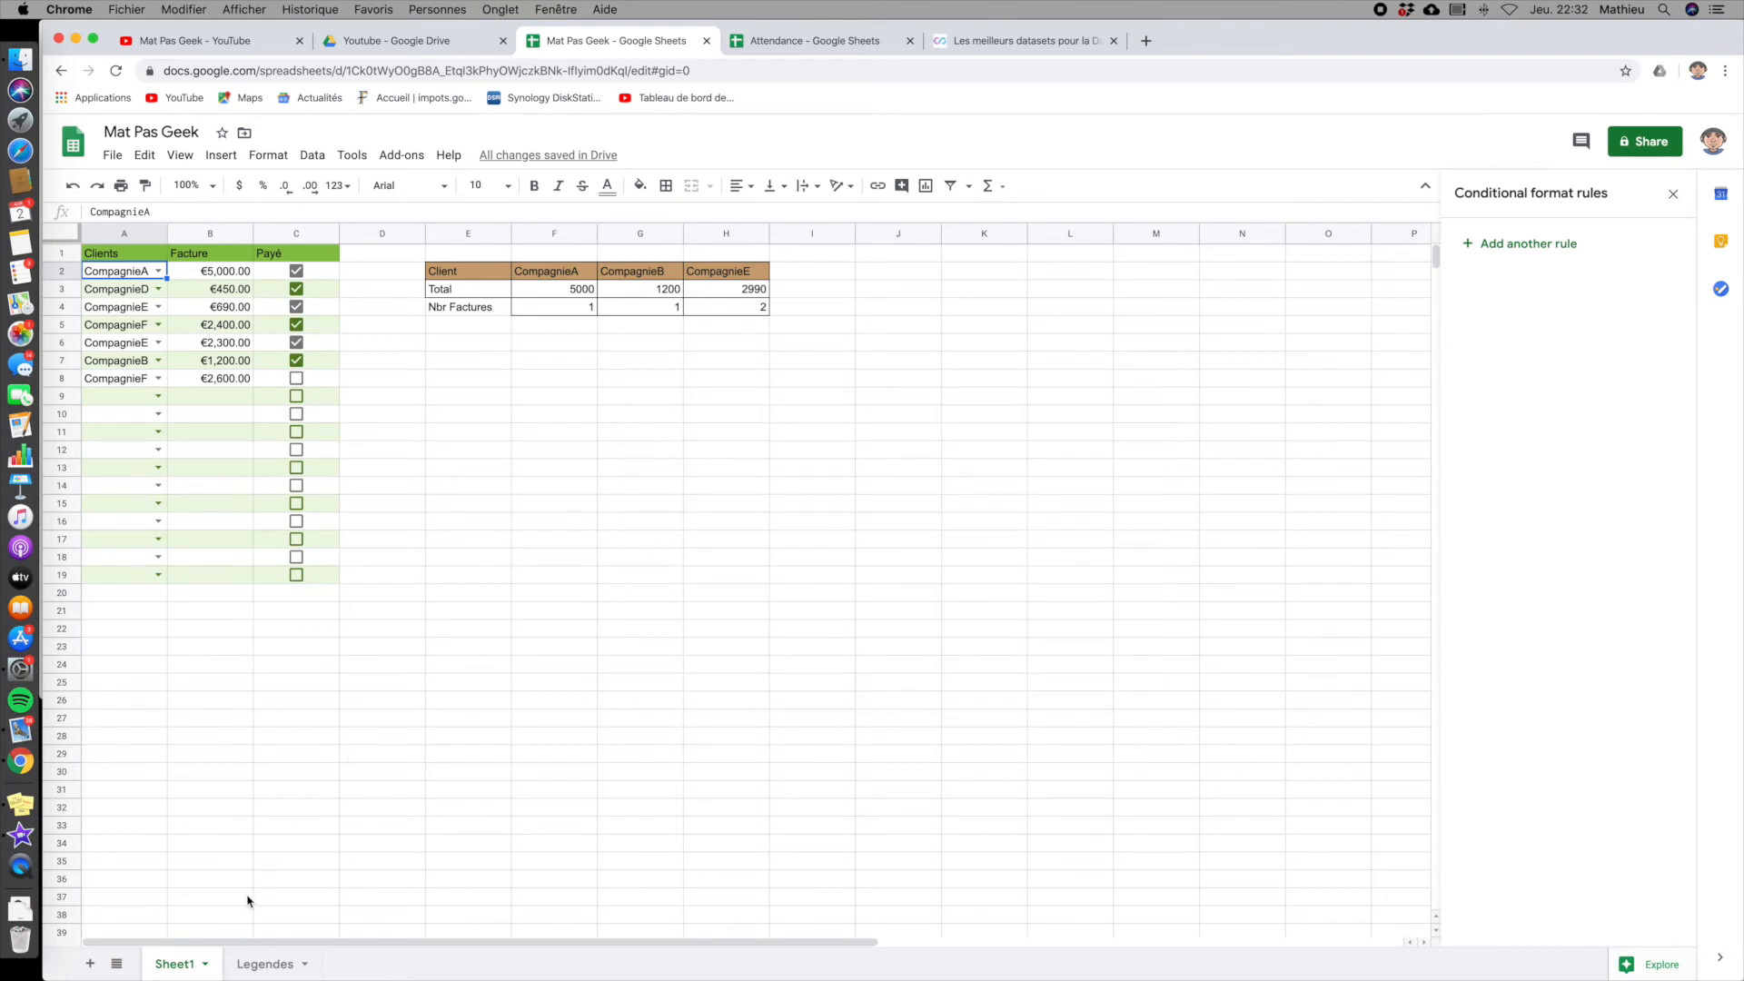
- On the Legendes sheet, select the company names in A2:A7 and open the clients named range to inspect its definition
left_click(252, 967)
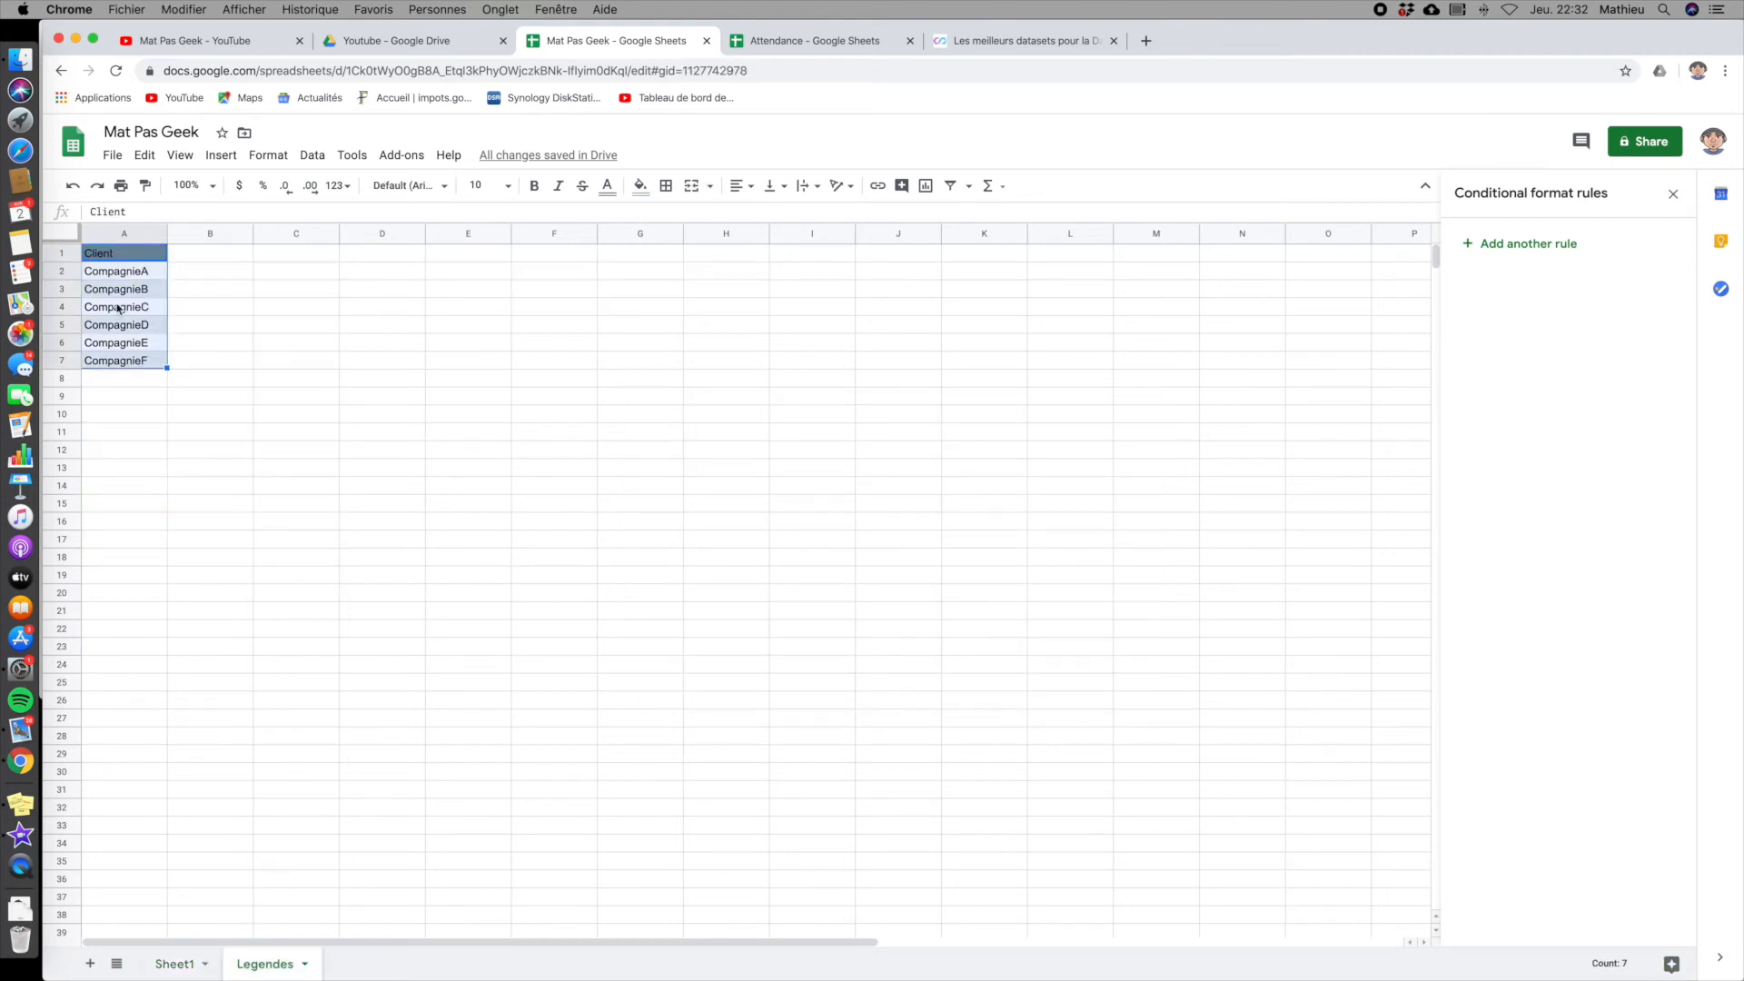
left_click(143, 271)
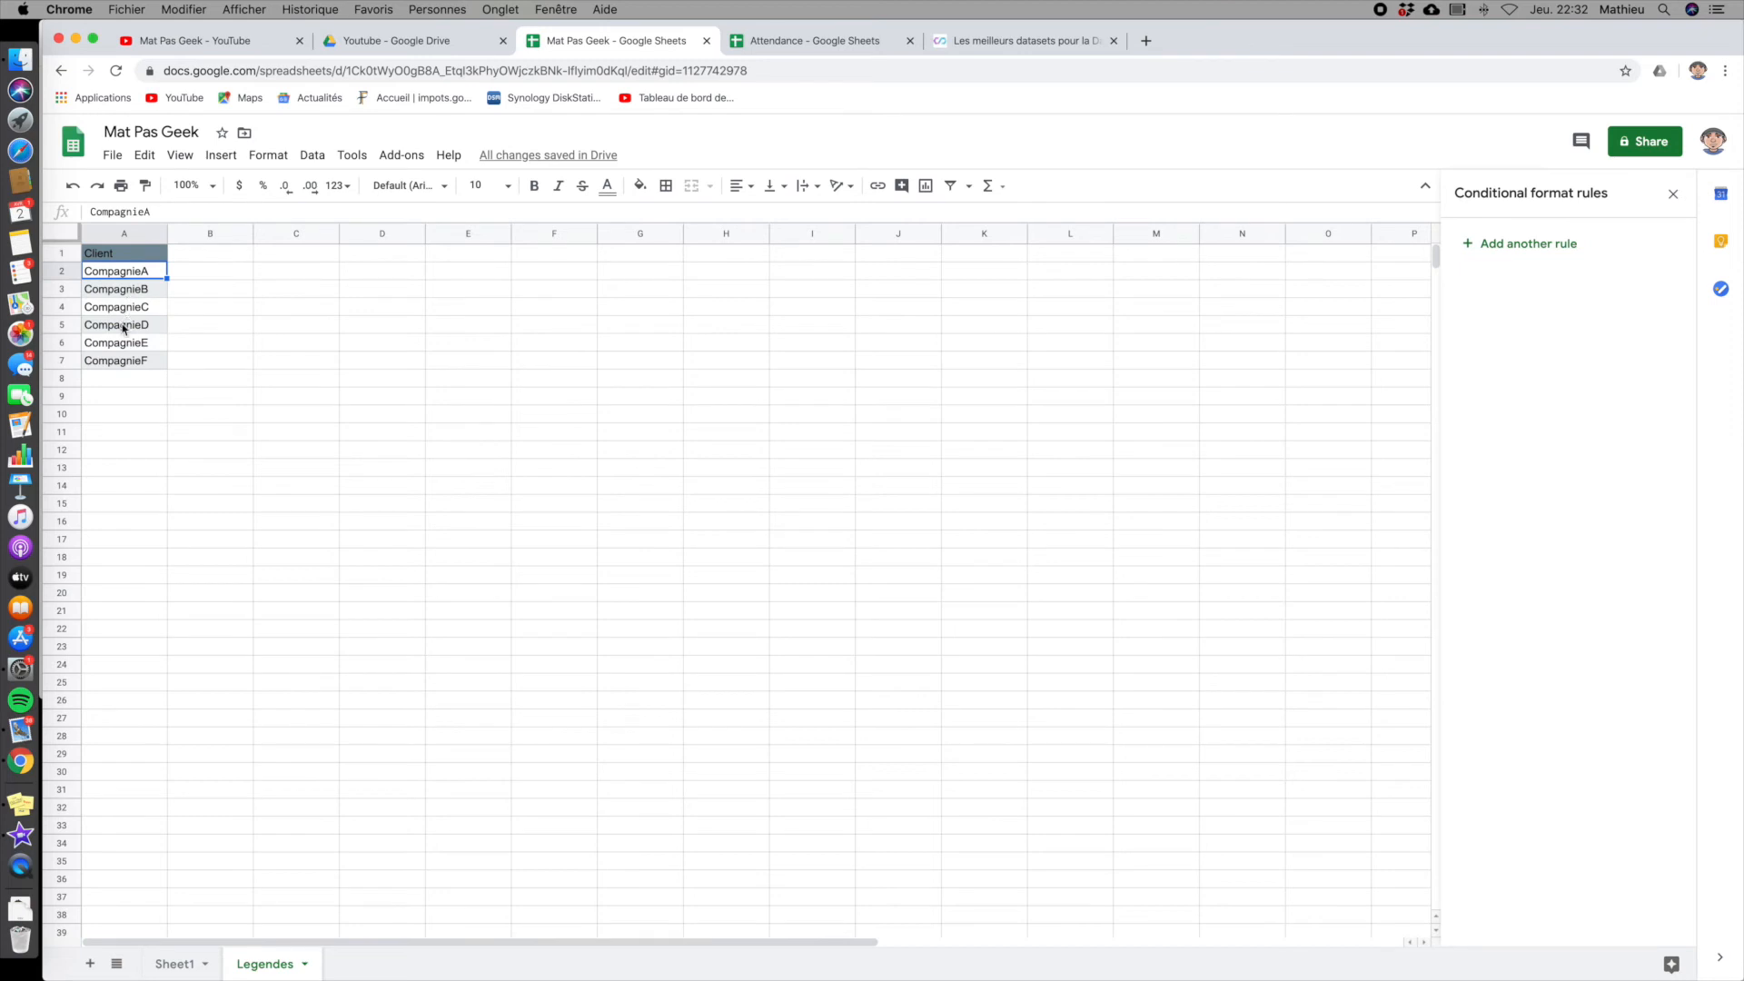
left_click_drag(123, 272, 145, 360)
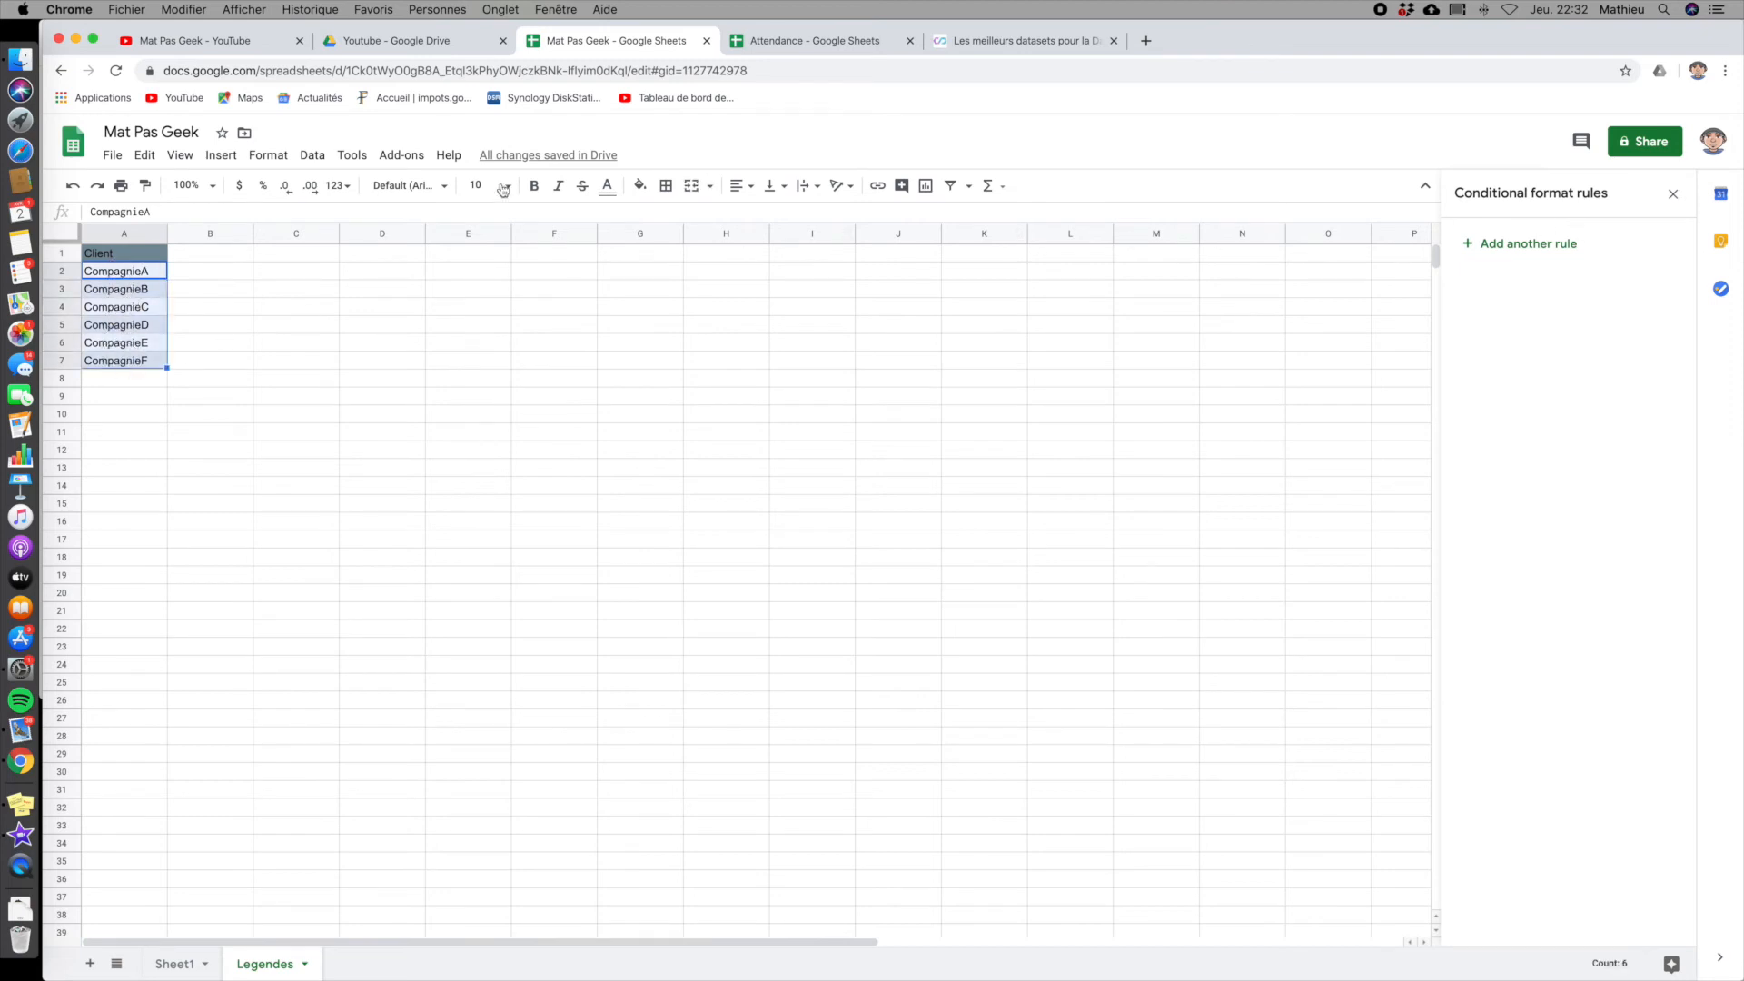
left_click(312, 155)
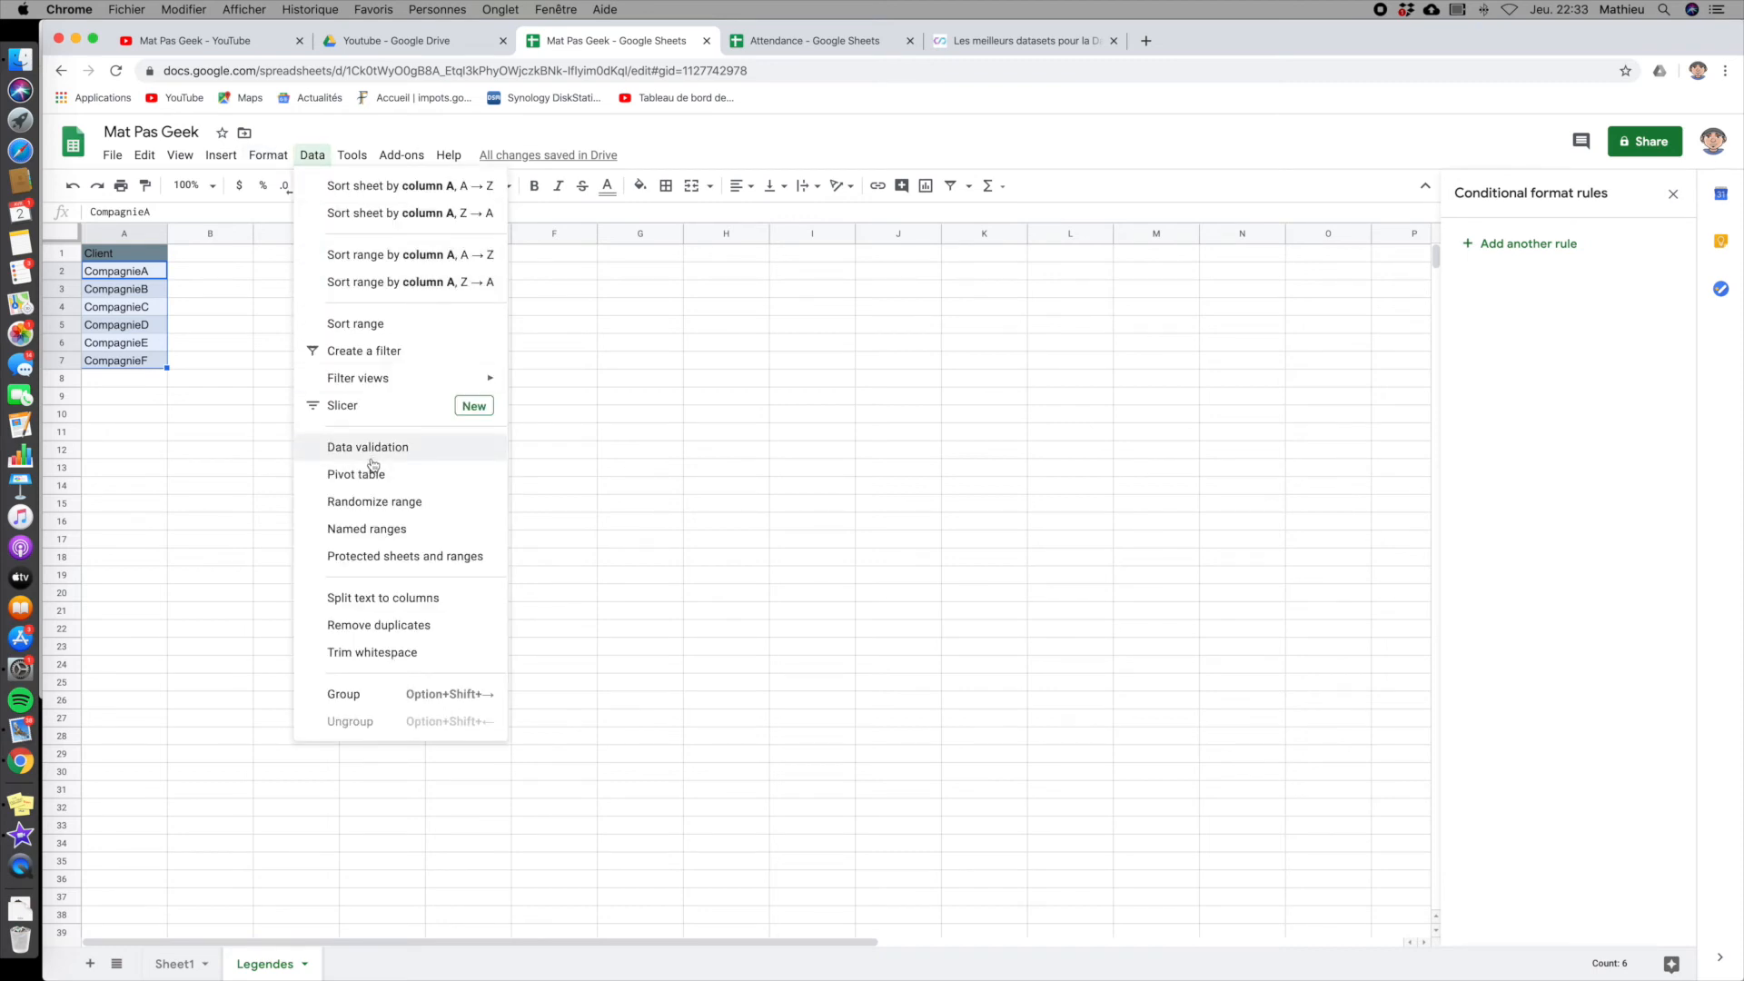
left_click(389, 531)
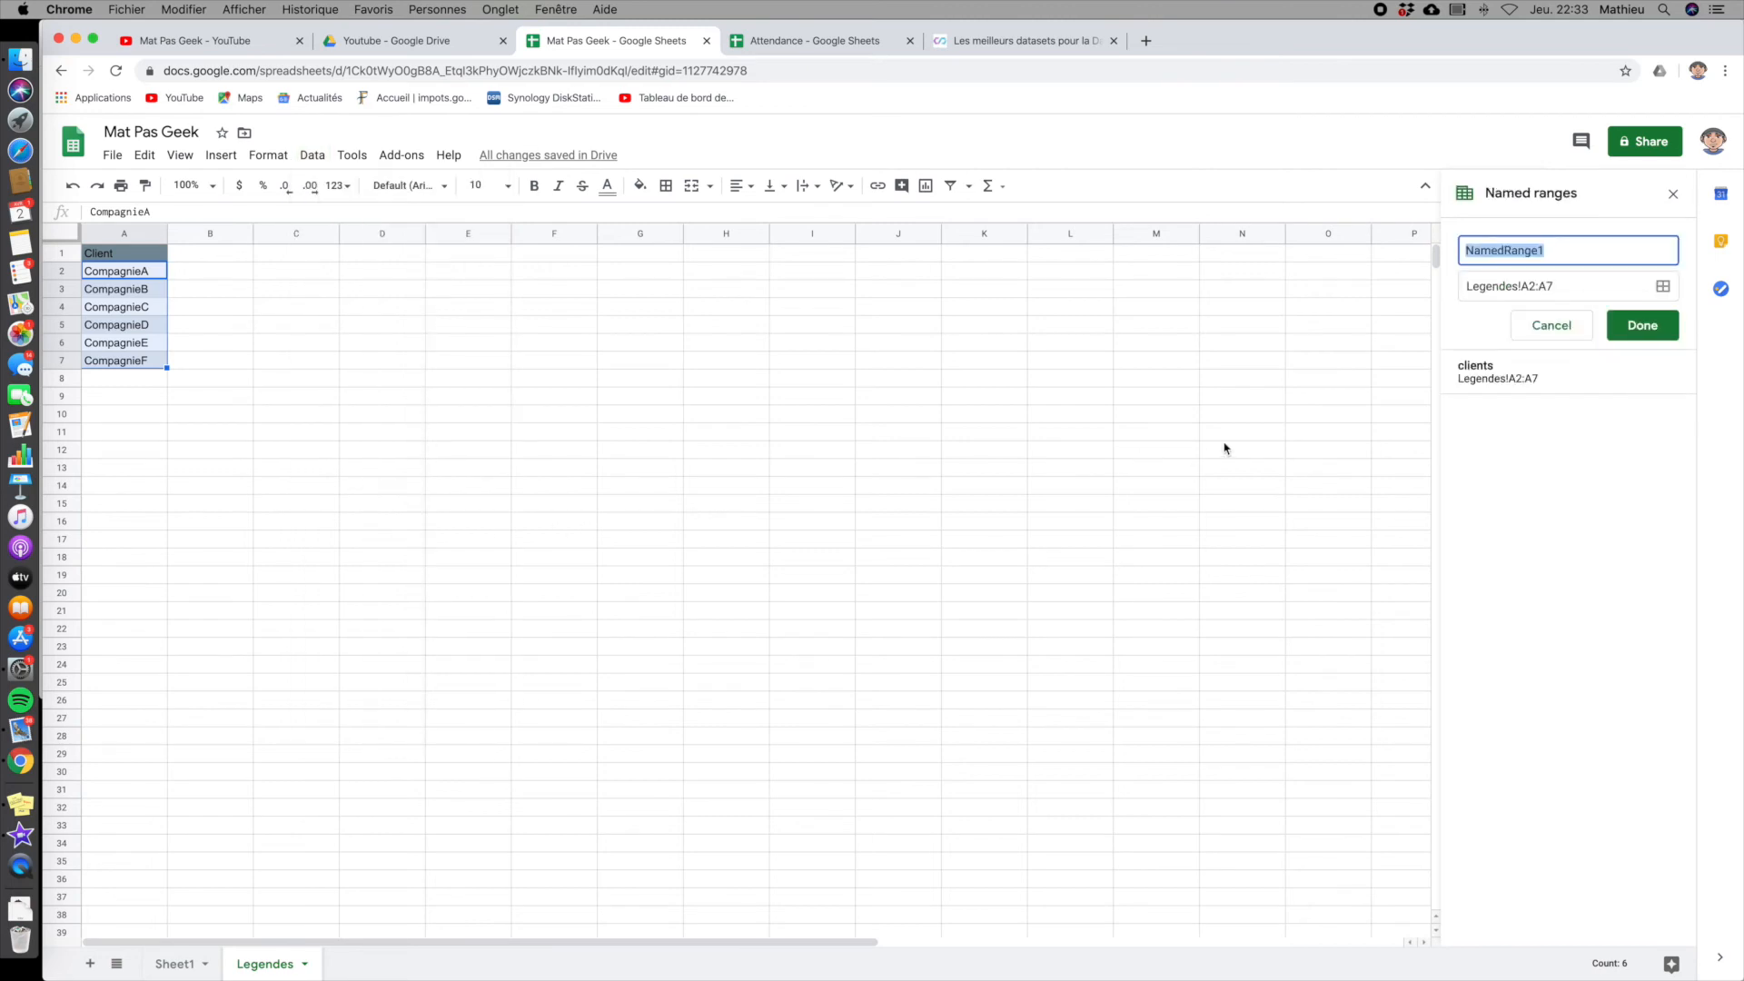
left_click(1555, 380)
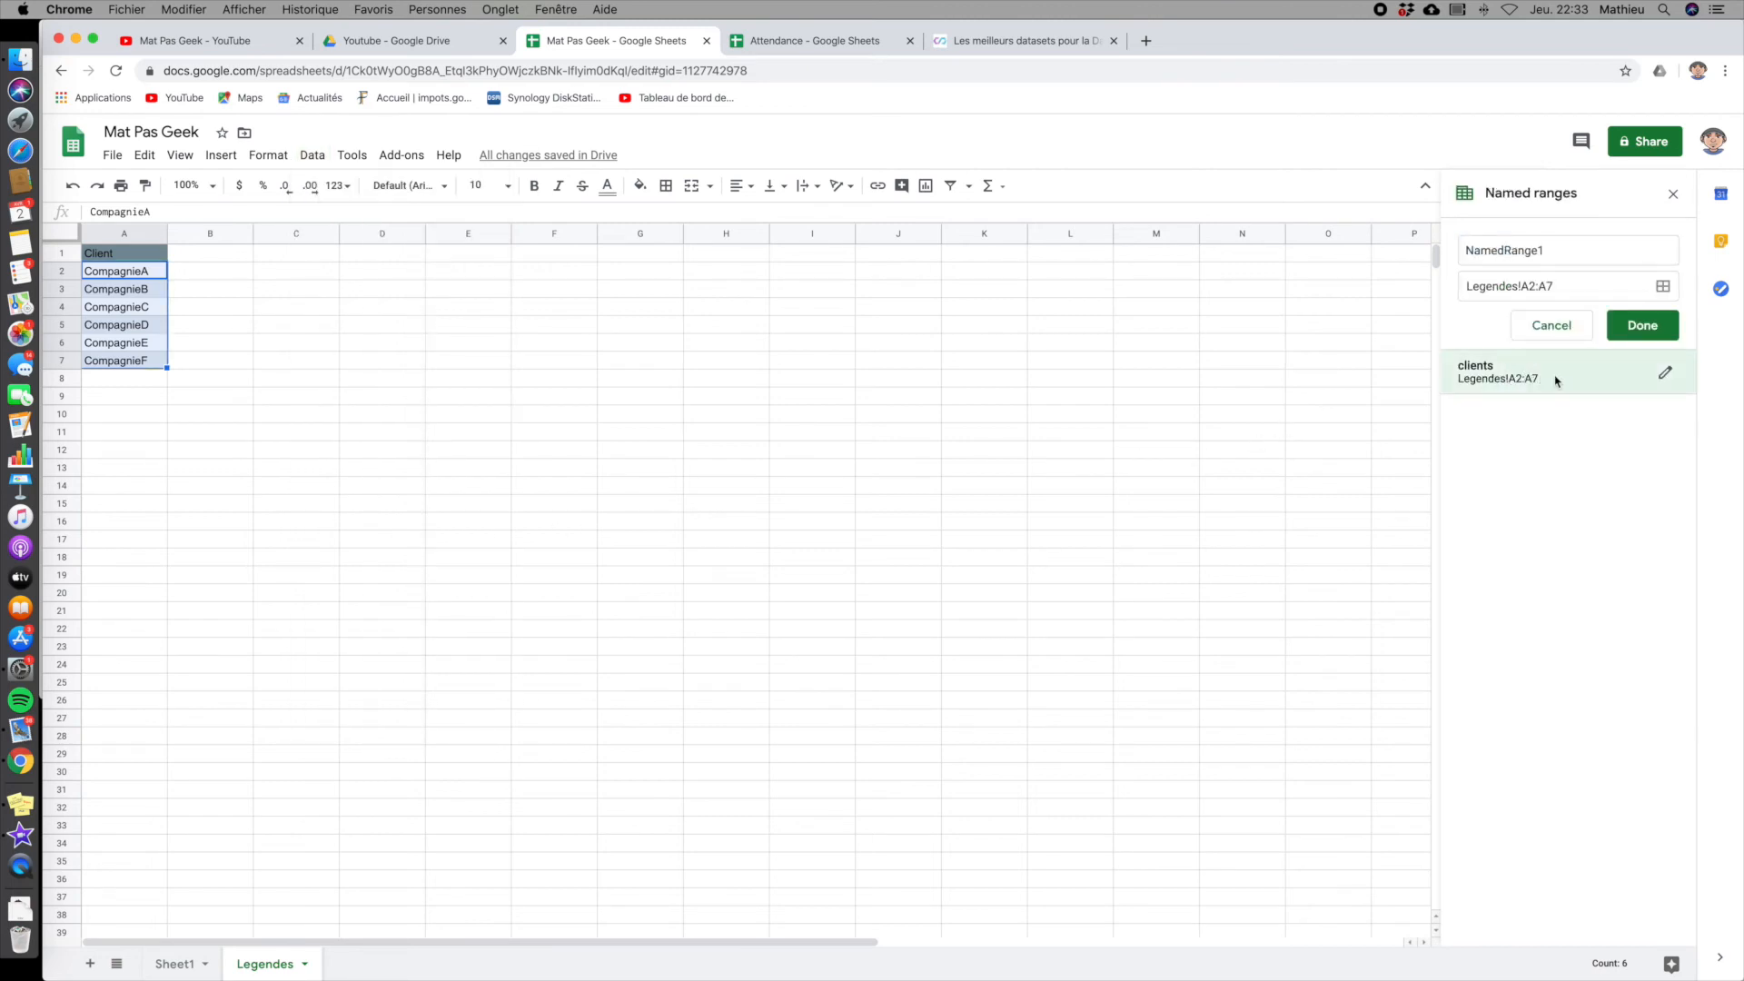
left_click(1667, 375)
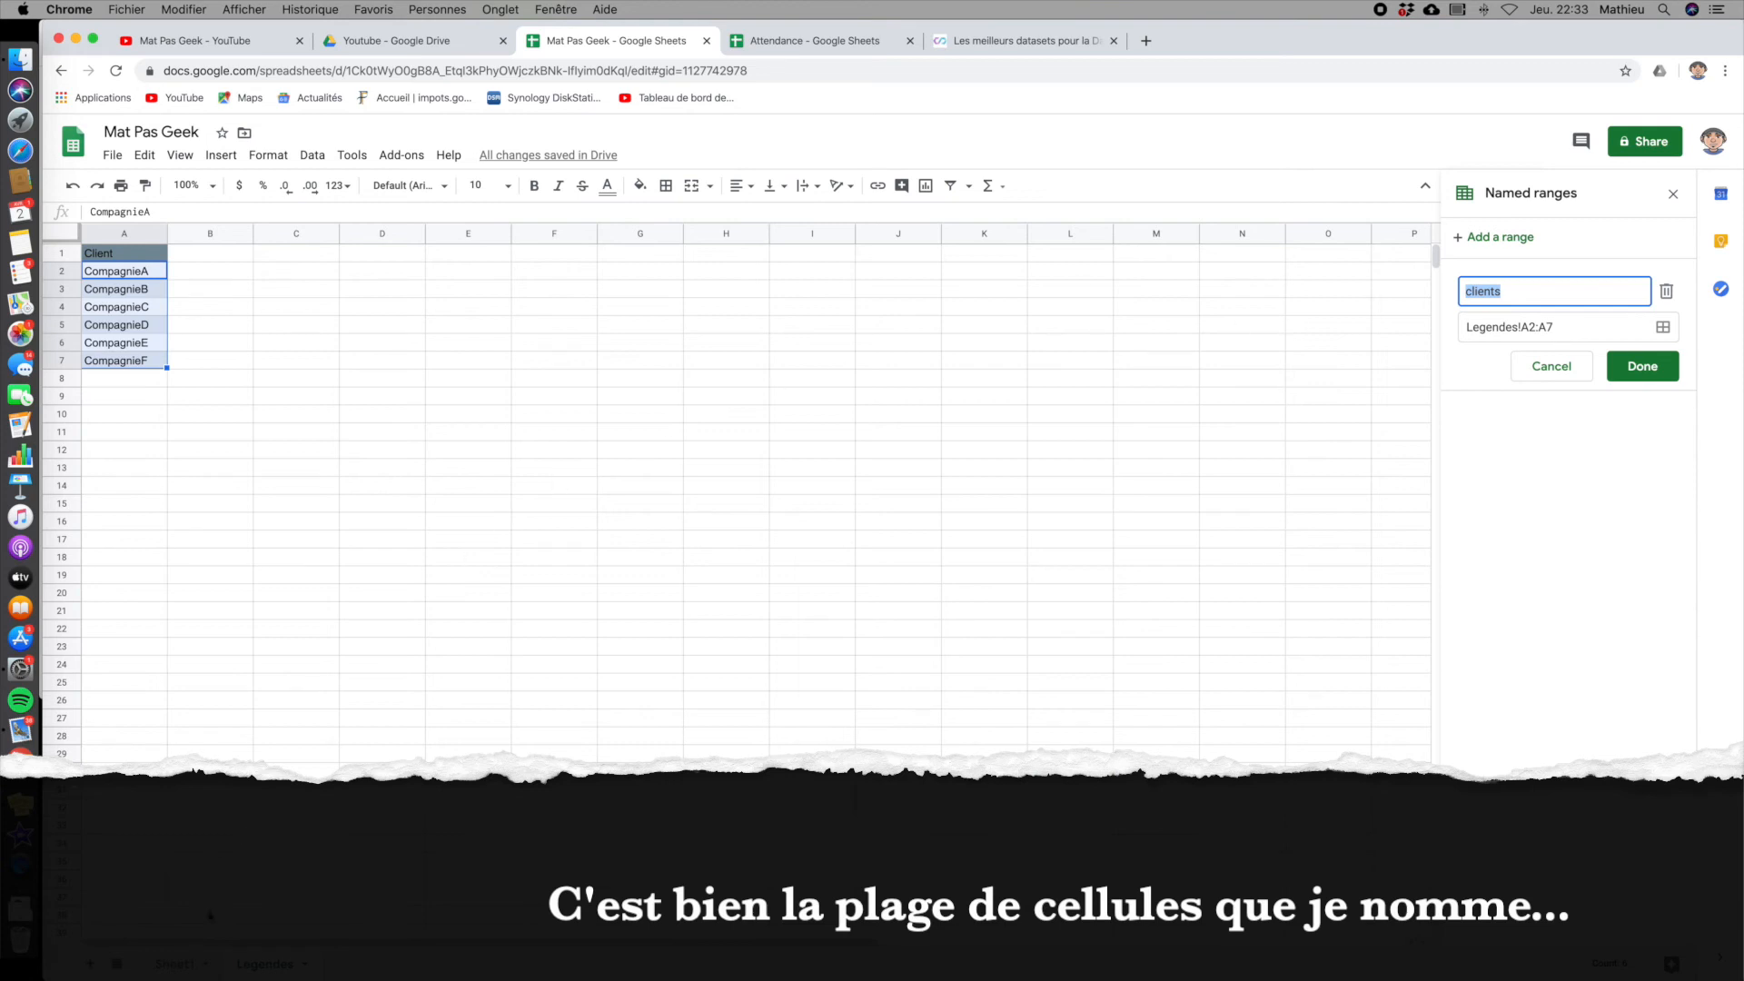
- Look over the invoice table on Sheet1, and return to the Attendance key sheet of the Attendance spreadsheet
left_click(178, 964)
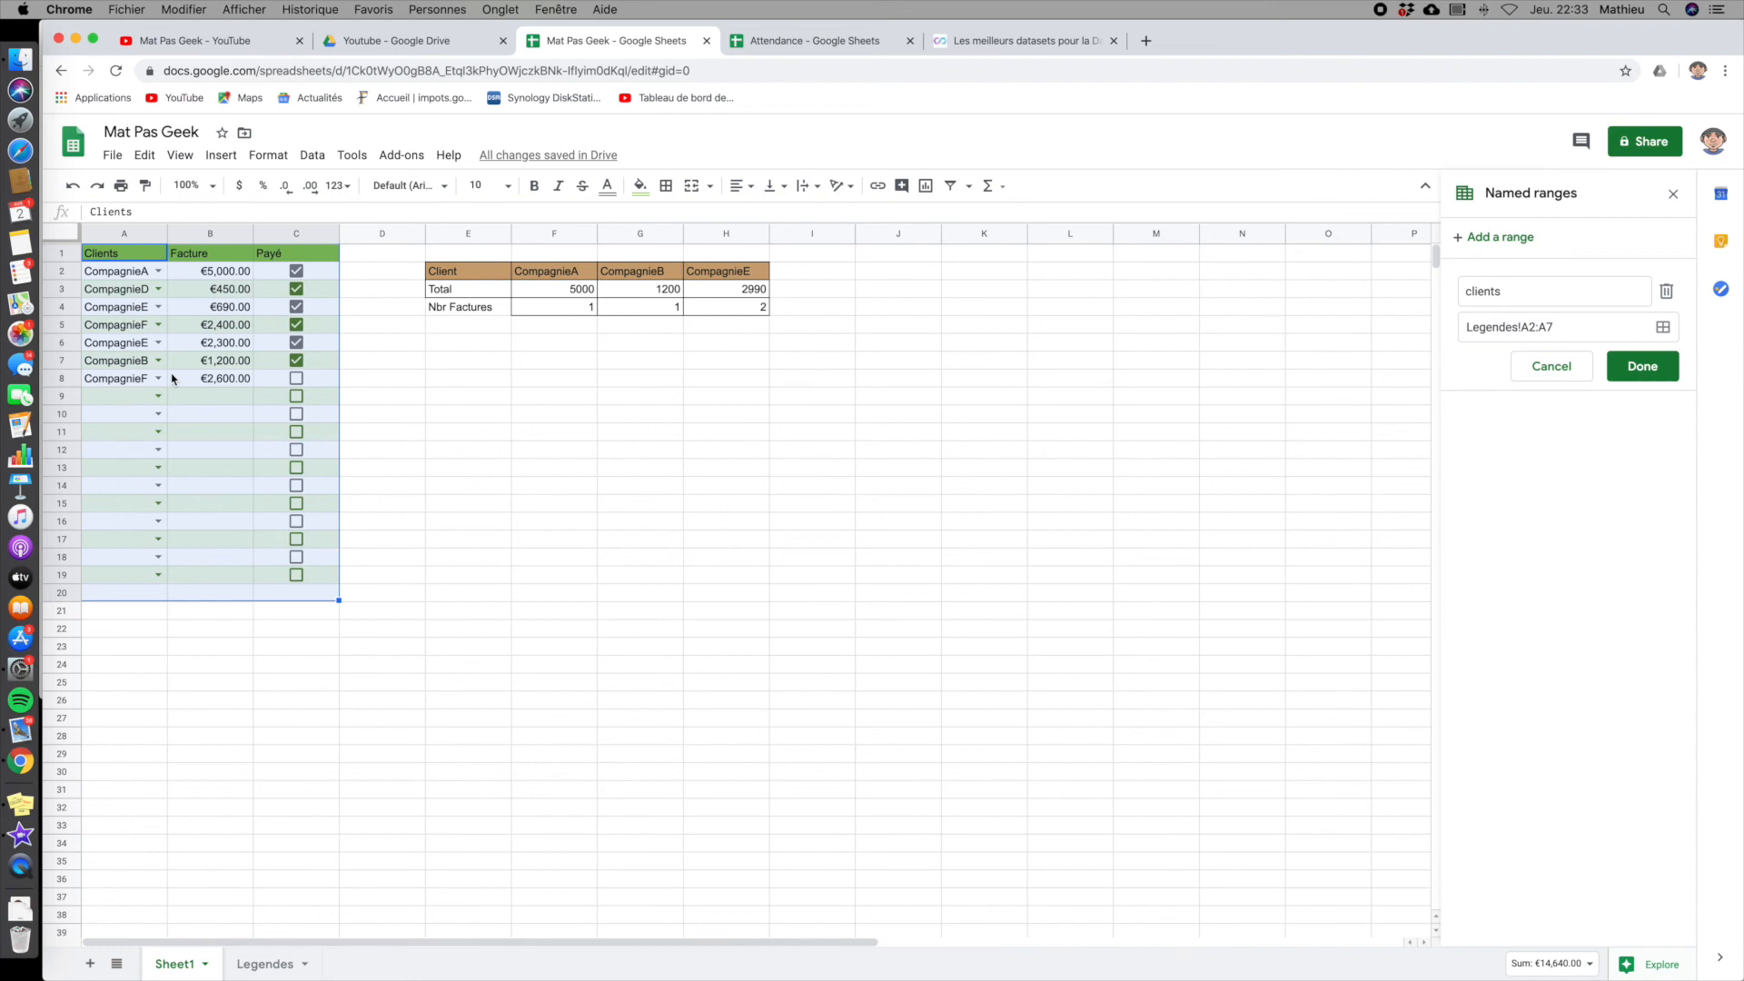
left_click(818, 43)
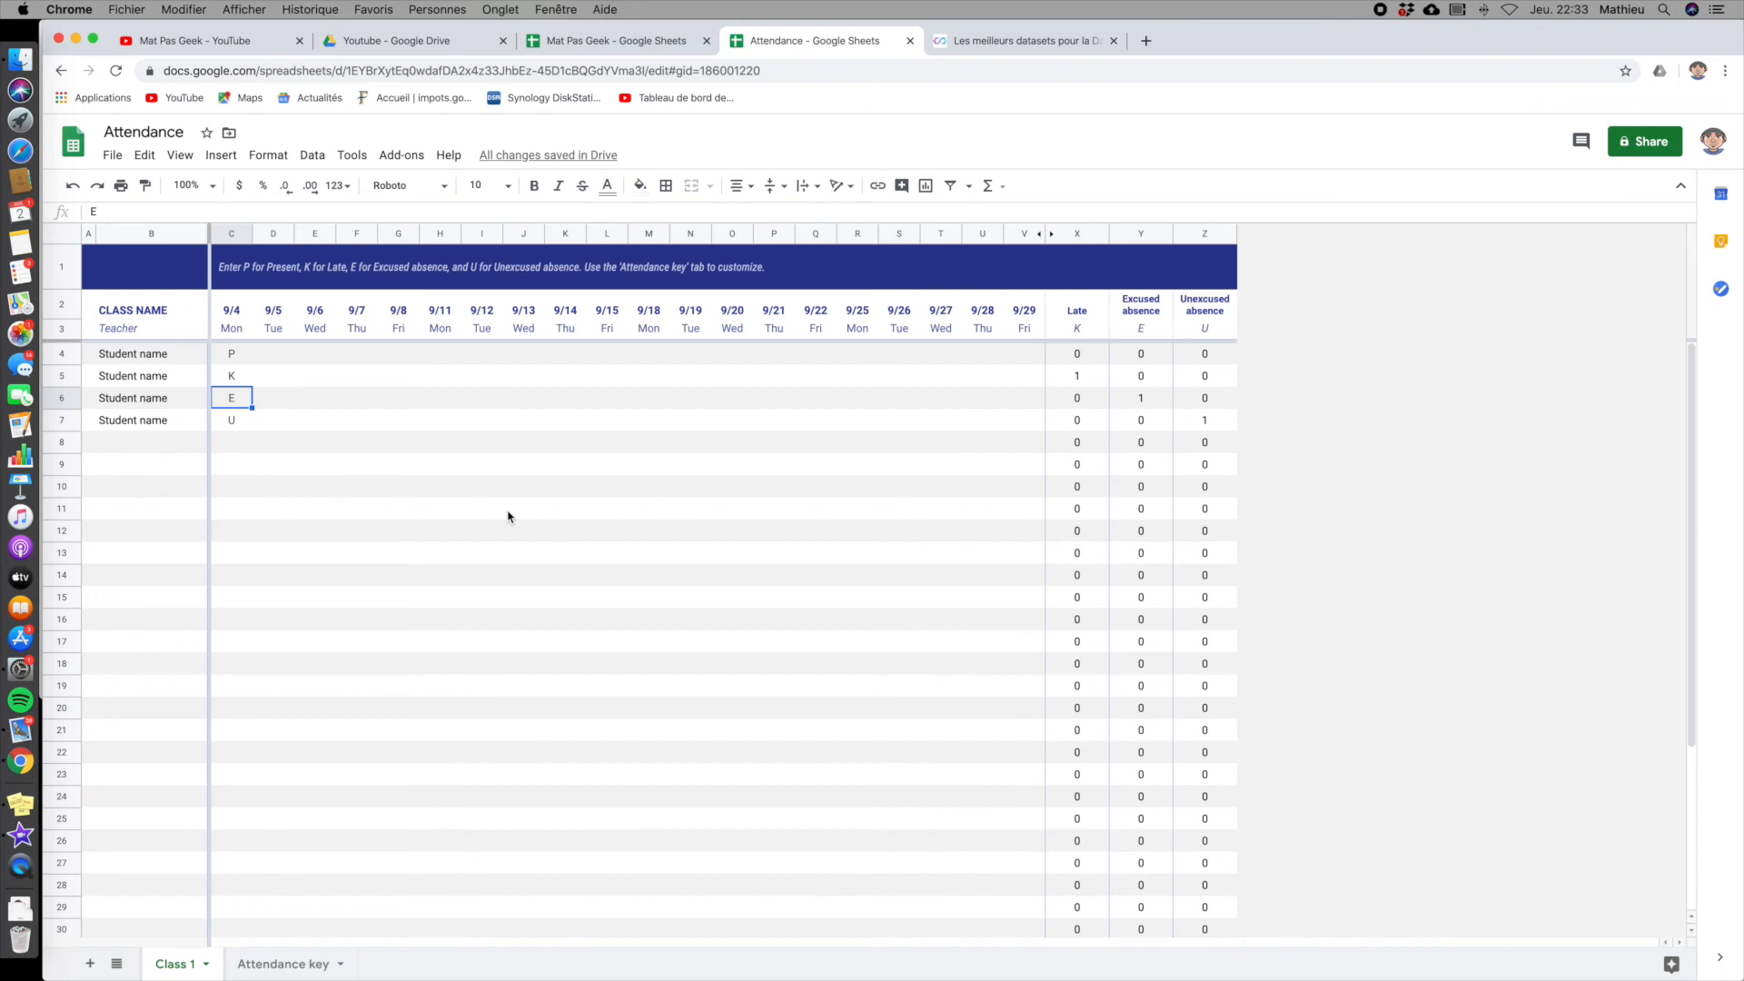
left_click(240, 963)
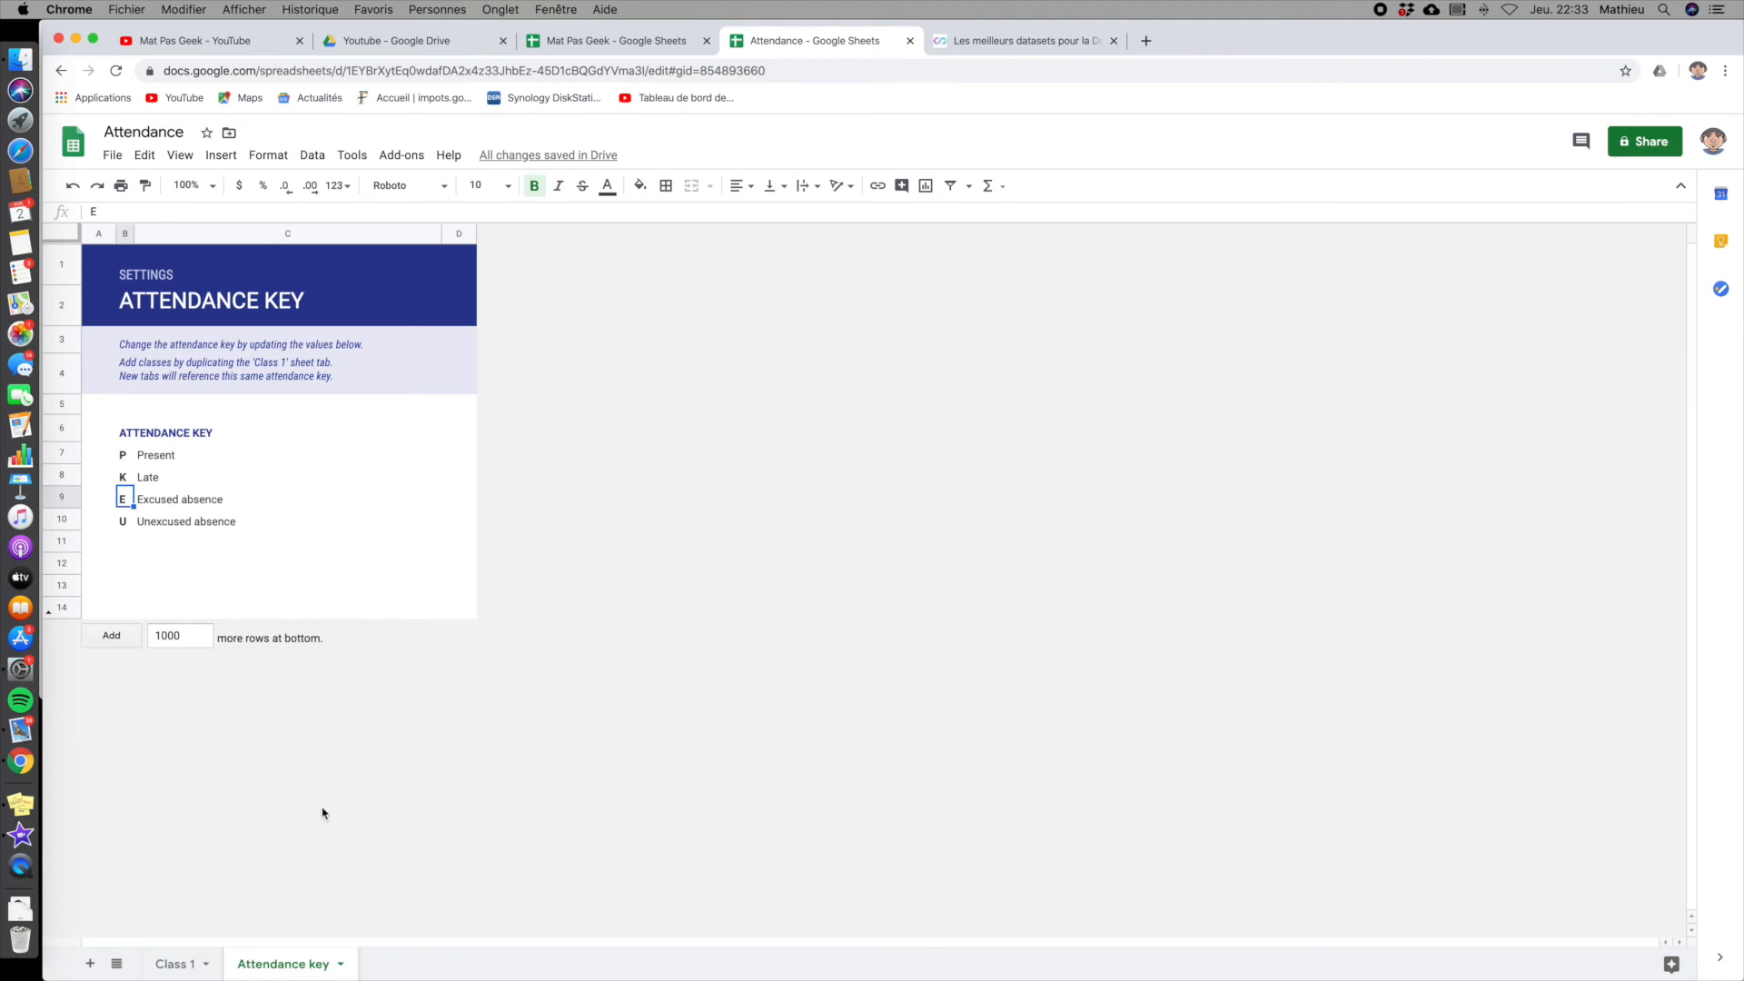